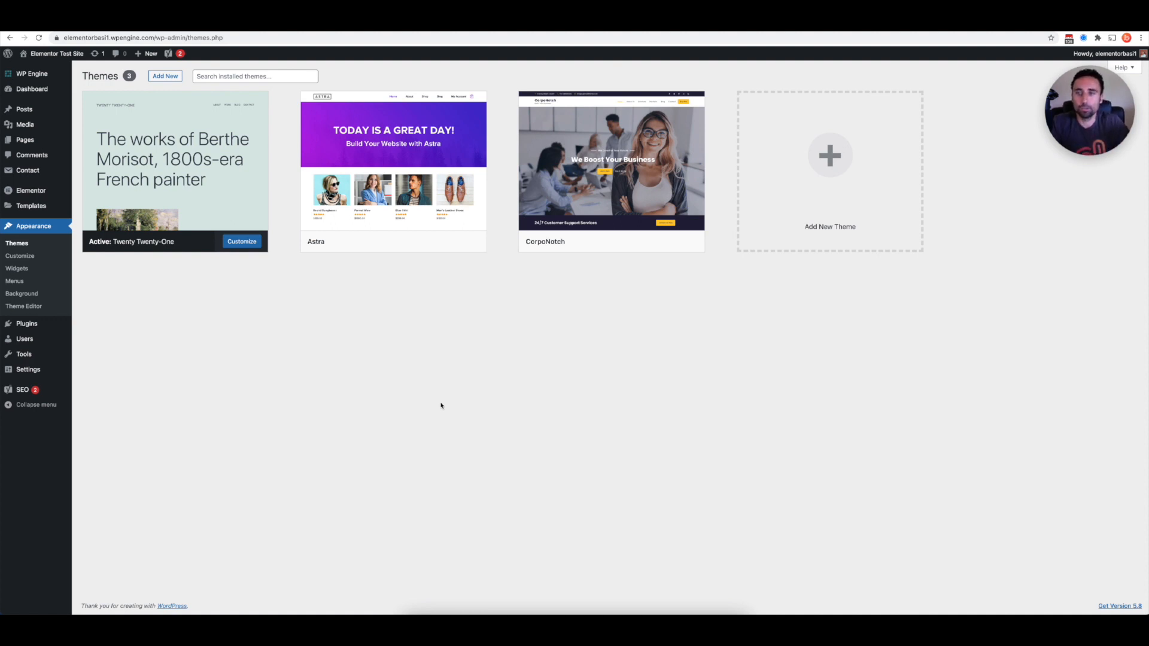
Step: Search for new plugins with the keyword "backup" and install and activate All-in-One WP Migration
{"action": "mouse_move", "coordinate": [27, 324]}
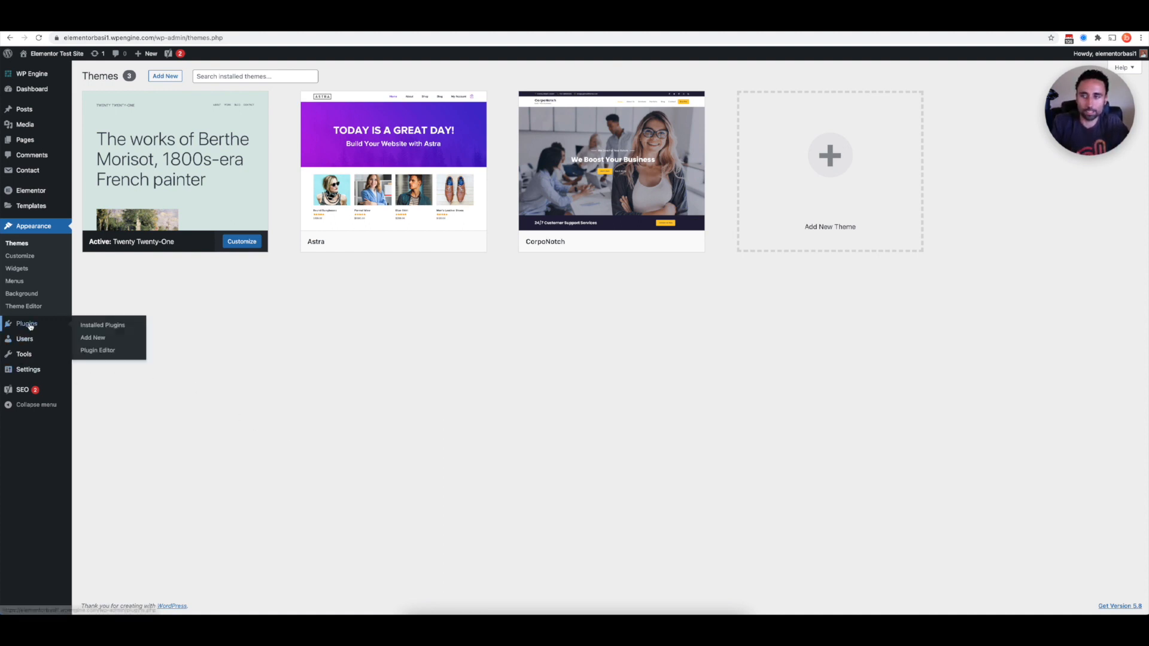
{"action": "left_click", "coordinate": [90, 325]}
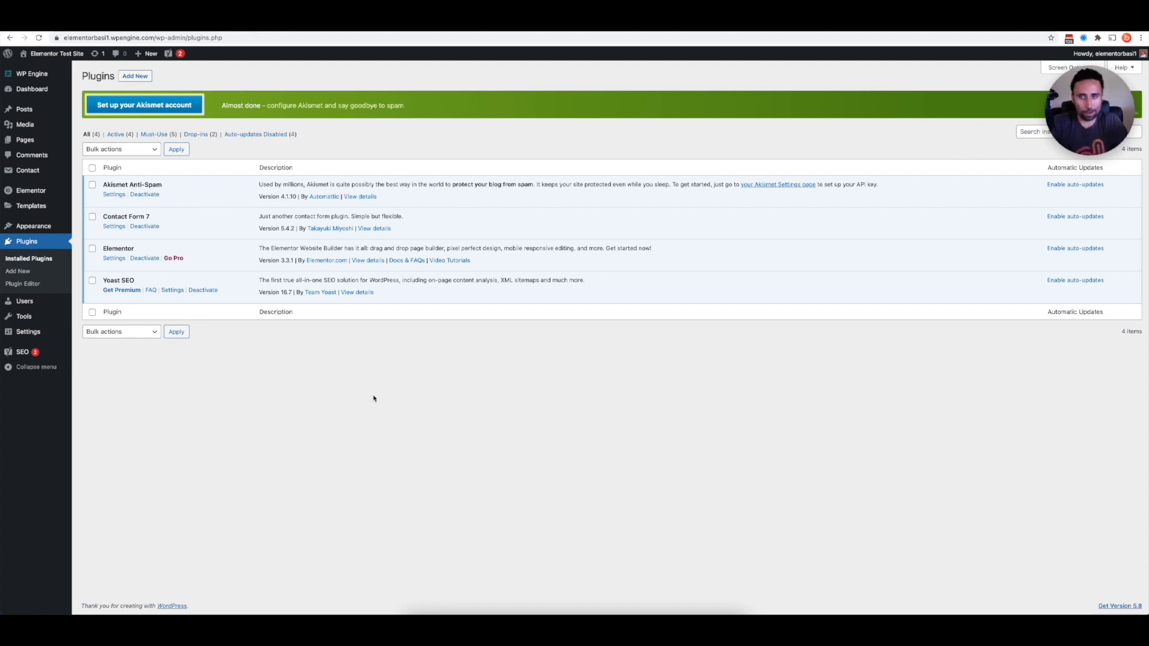
{"action": "left_click", "coordinate": [135, 76]}
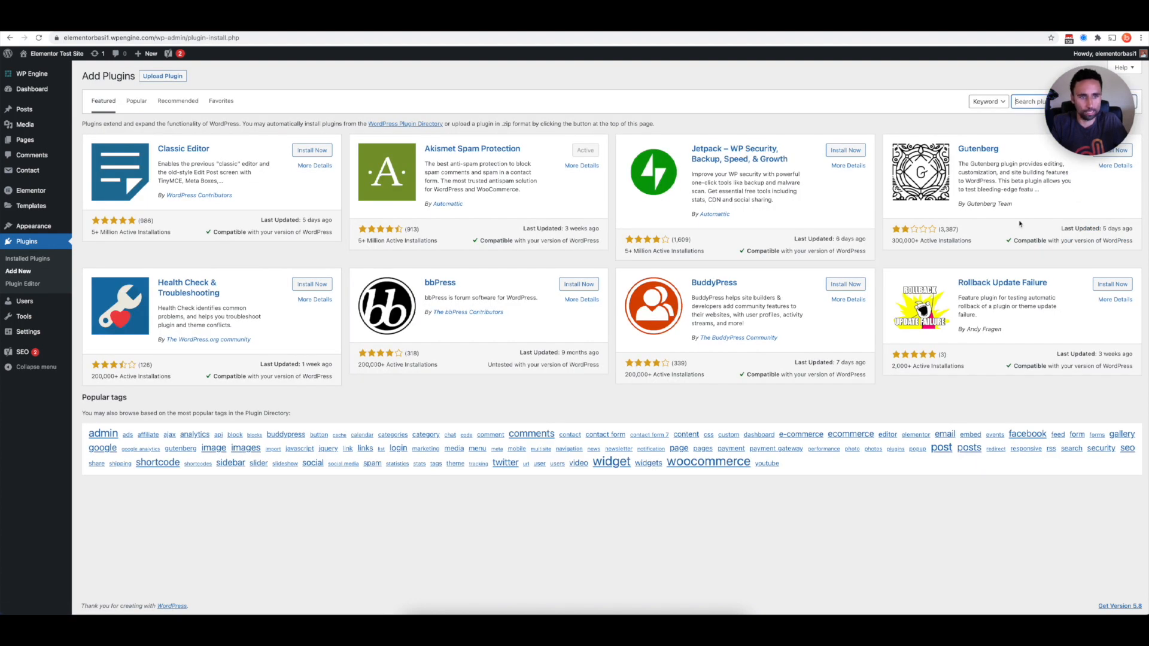
{"action": "type", "text": "backup"}
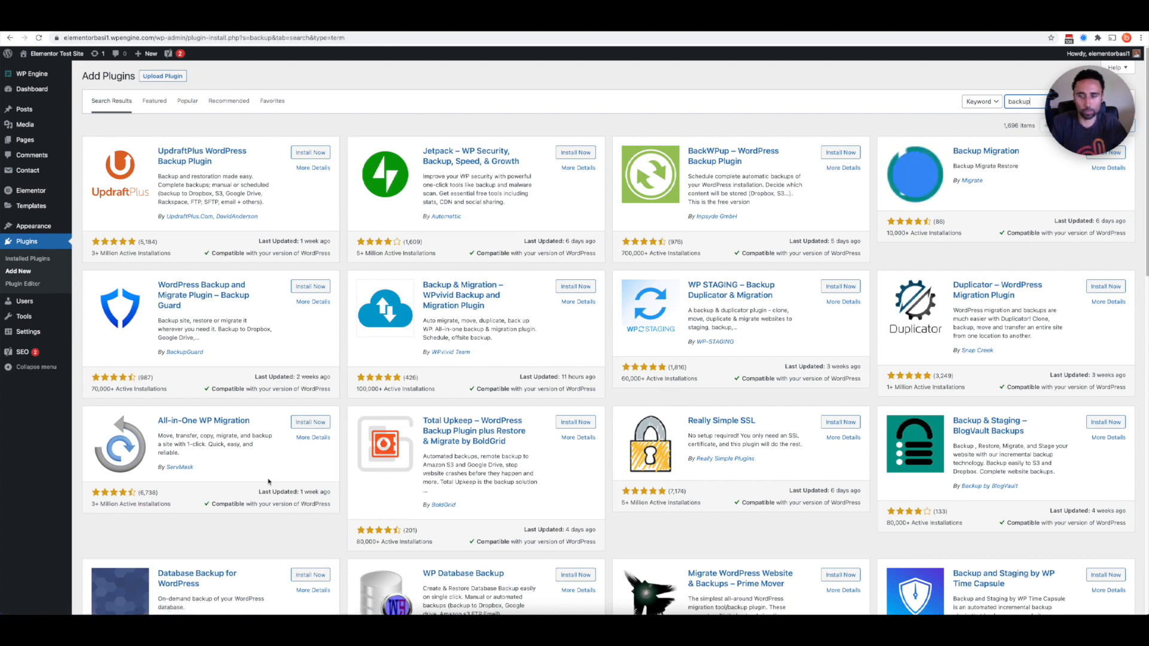
{"action": "left_click", "coordinate": [311, 427]}
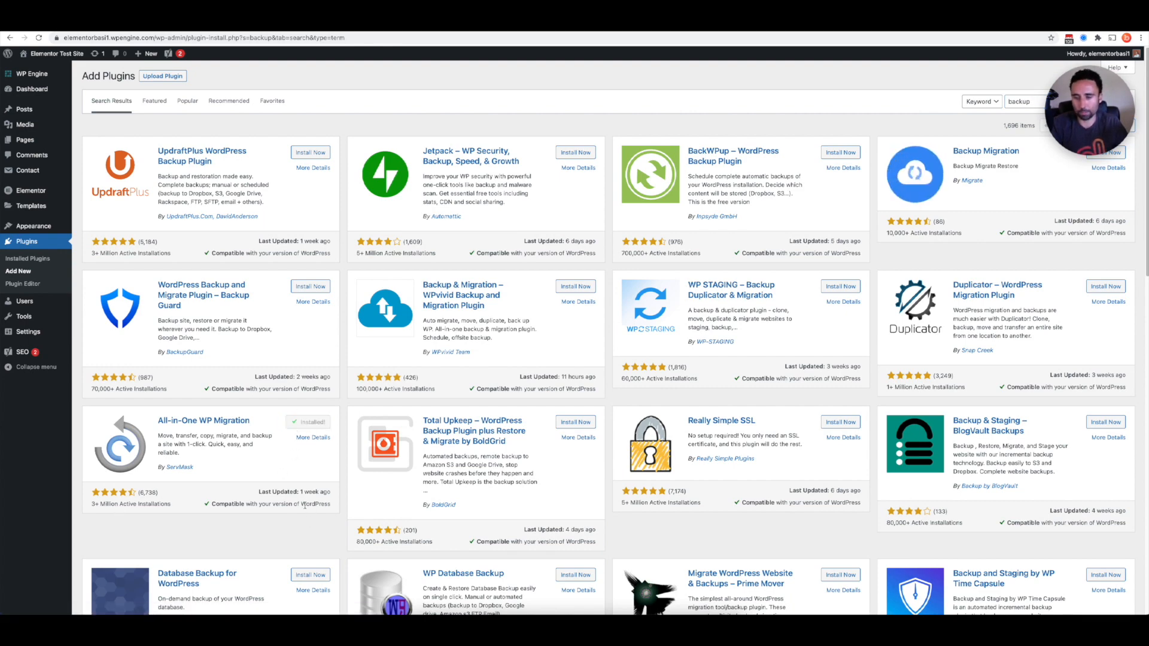
{"action": "left_click", "coordinate": [315, 425]}
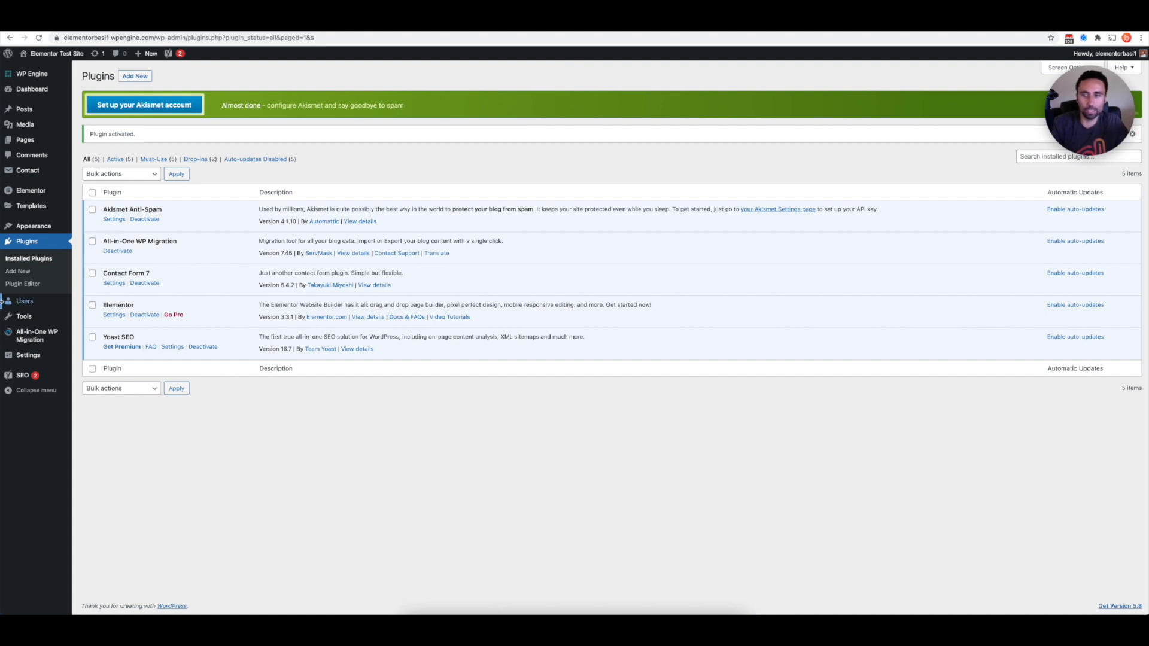
Step: Export the site to a file with All-in-One WP Migration and download the resulting backup
{"action": "mouse_move", "coordinate": [39, 337]}
{"action": "left_click", "coordinate": [91, 334]}
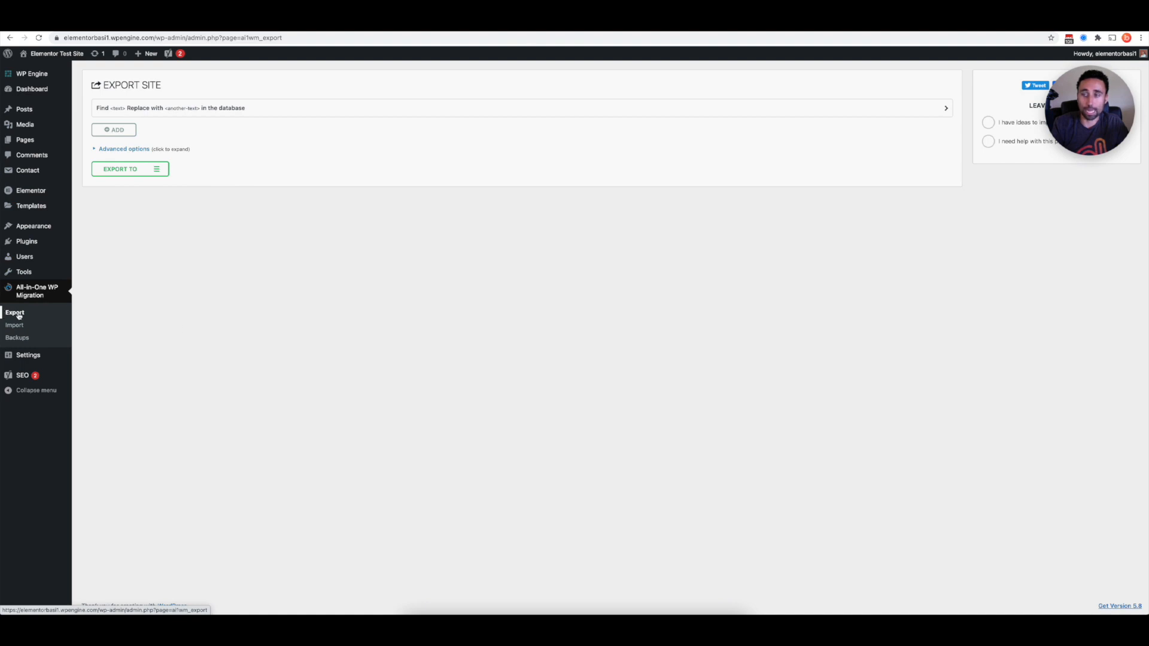
{"action": "left_click", "coordinate": [157, 172]}
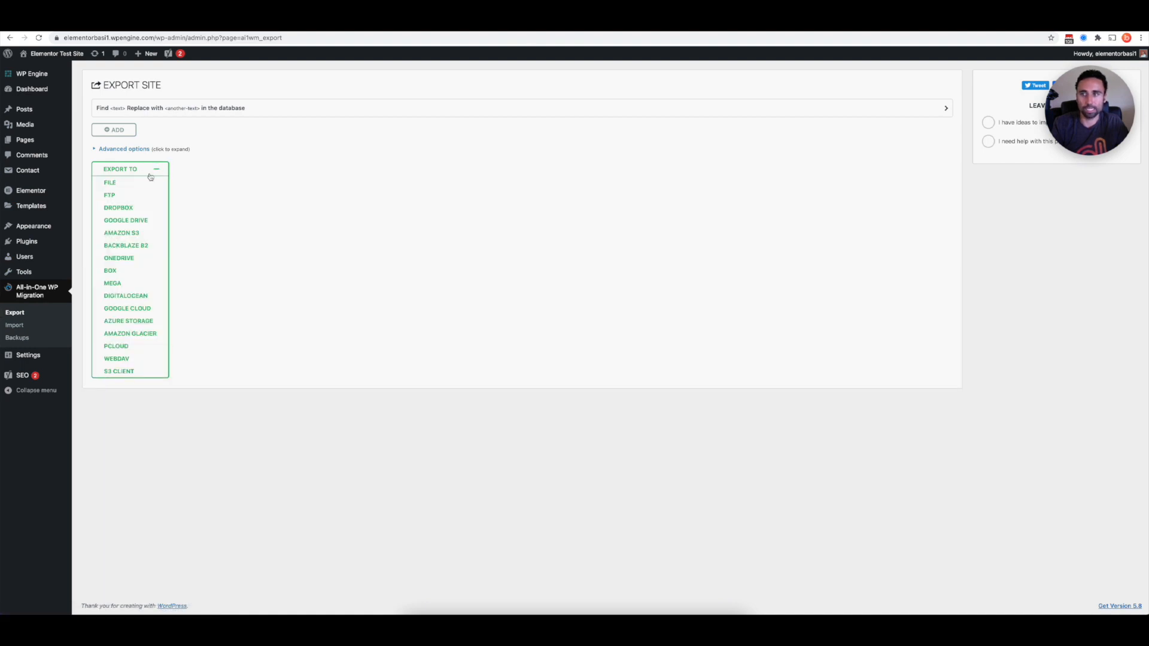
{"action": "left_click", "coordinate": [128, 180]}
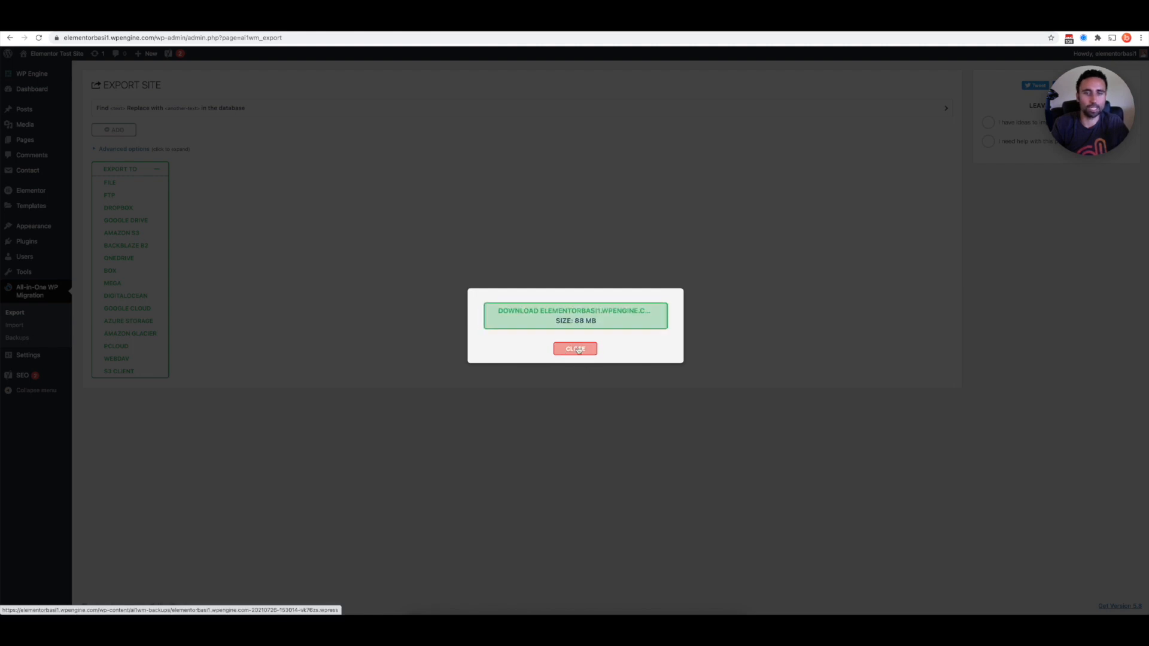
{"action": "left_click", "coordinate": [544, 330]}
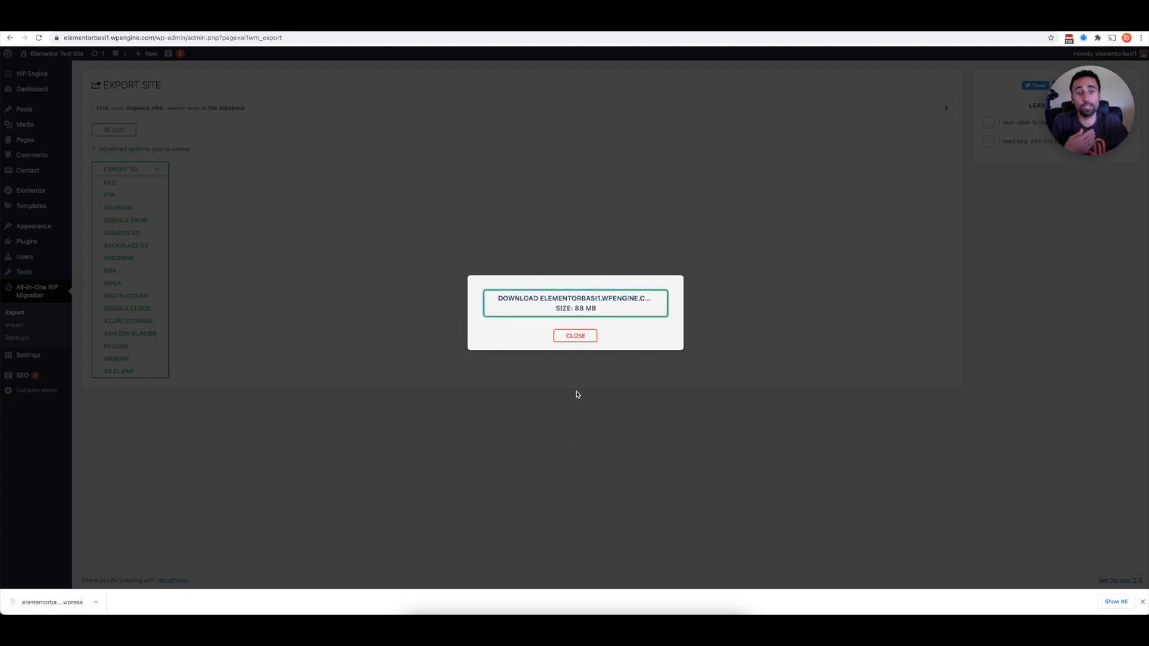
{"action": "left_click", "coordinate": [579, 338]}
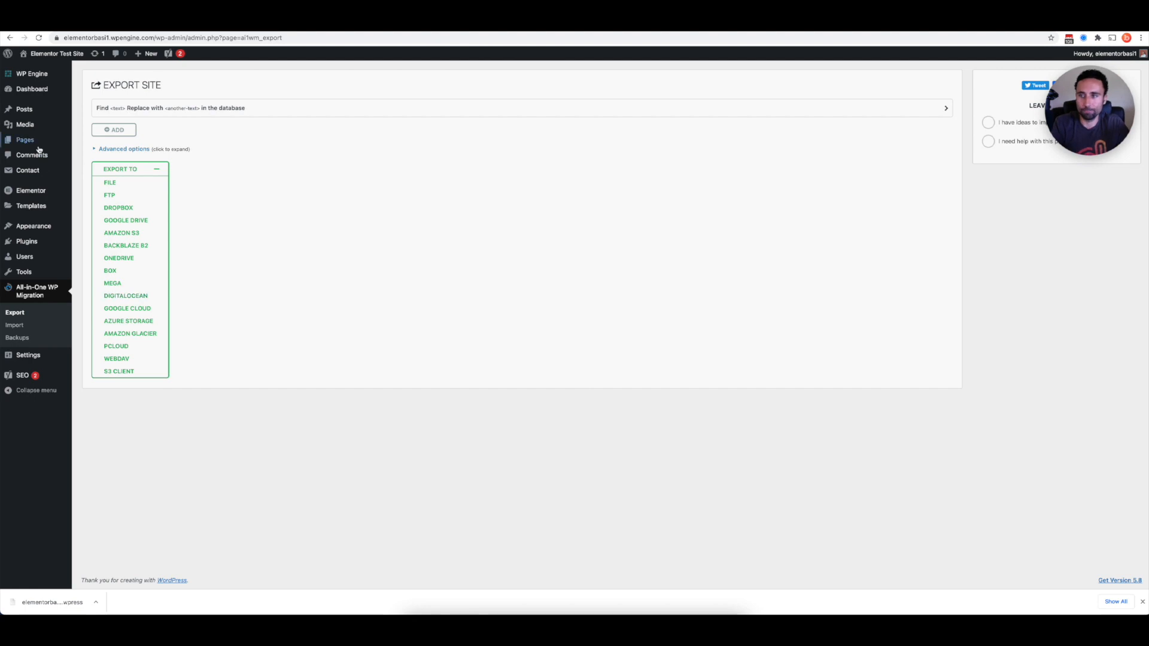
{"action": "mouse_move", "coordinate": [39, 238]}
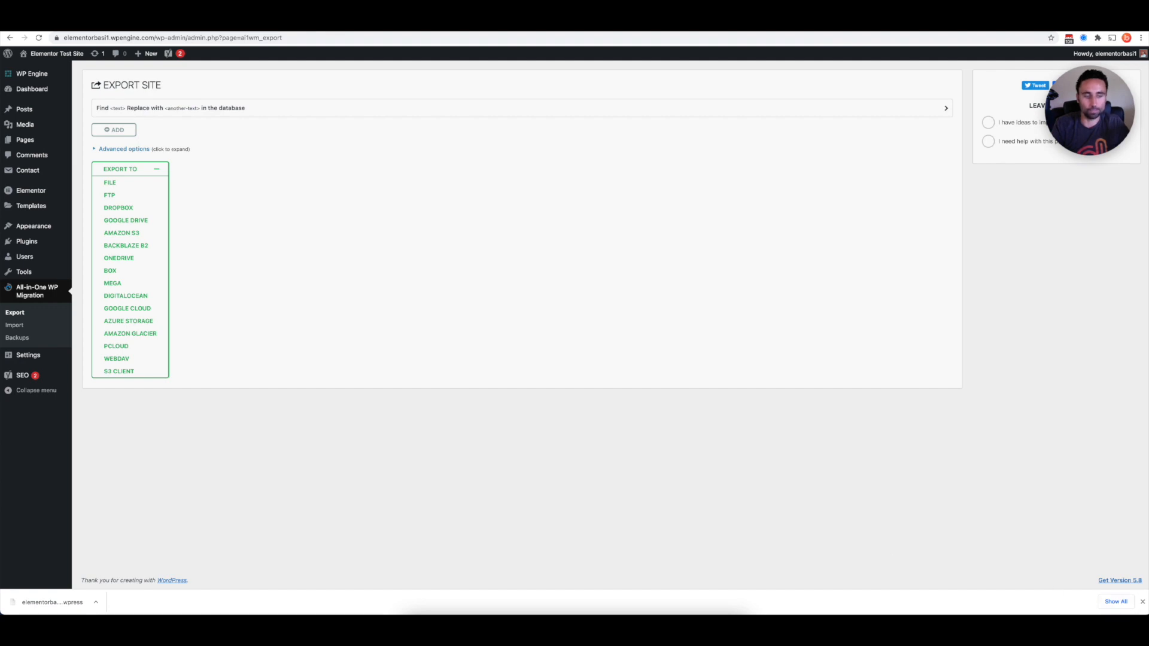
{"action": "left_click", "coordinate": [1143, 602]}
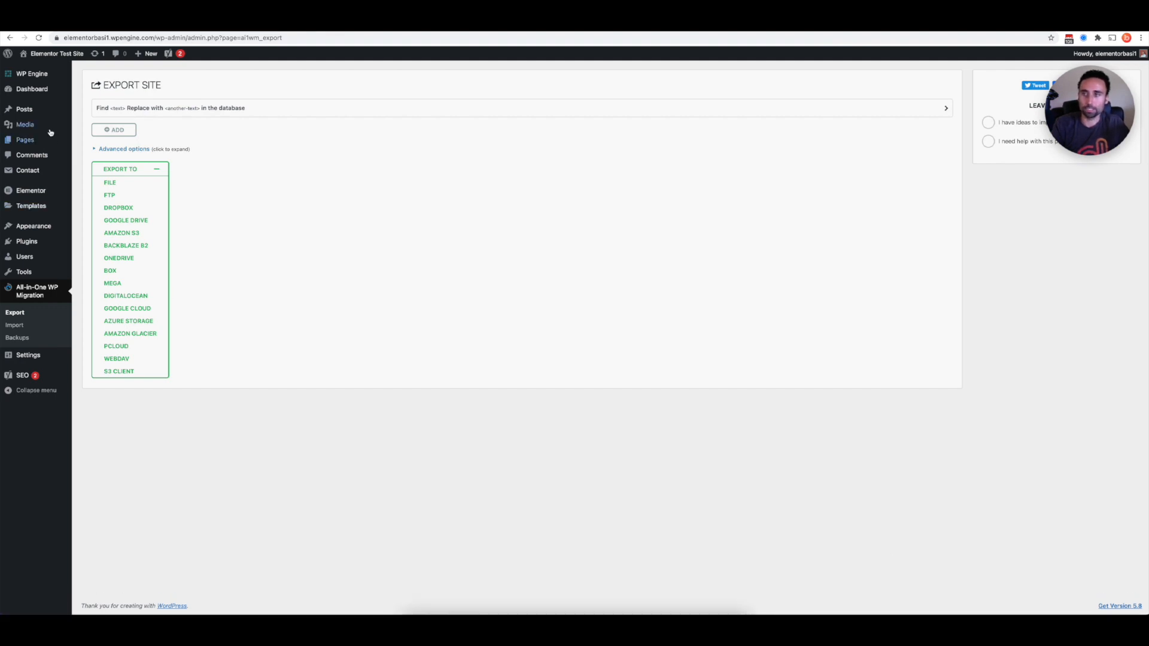
Step: Deactivate all installed plugins in bulk, declining the offer to create a restore point
{"action": "mouse_move", "coordinate": [36, 145]}
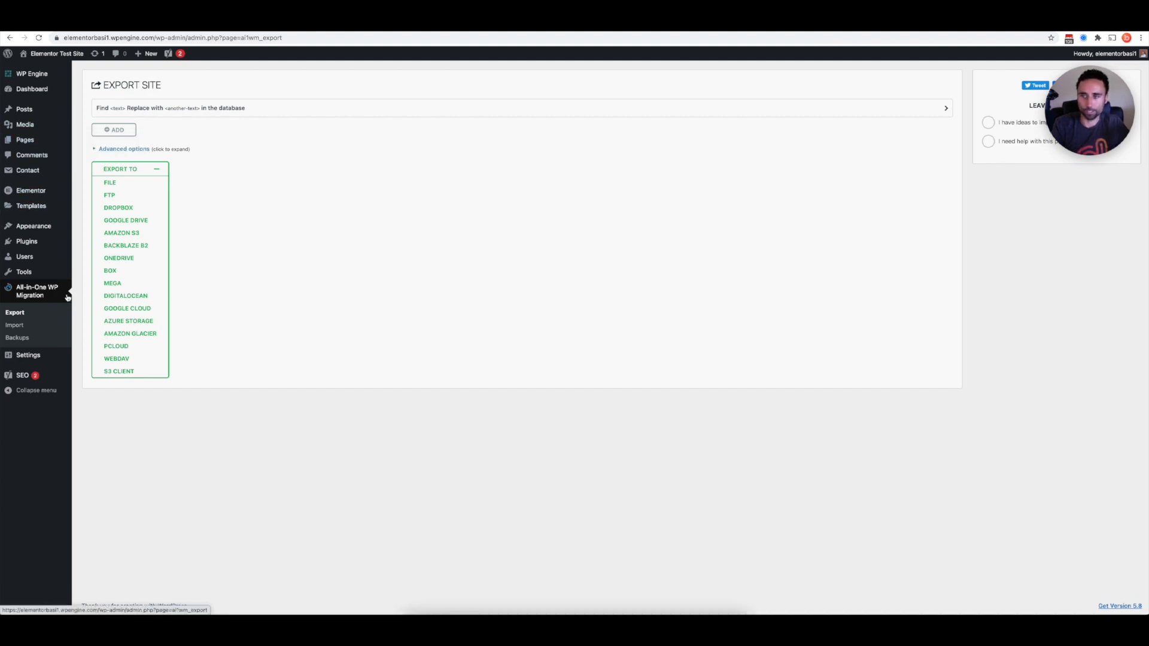
{"action": "left_click", "coordinate": [39, 244]}
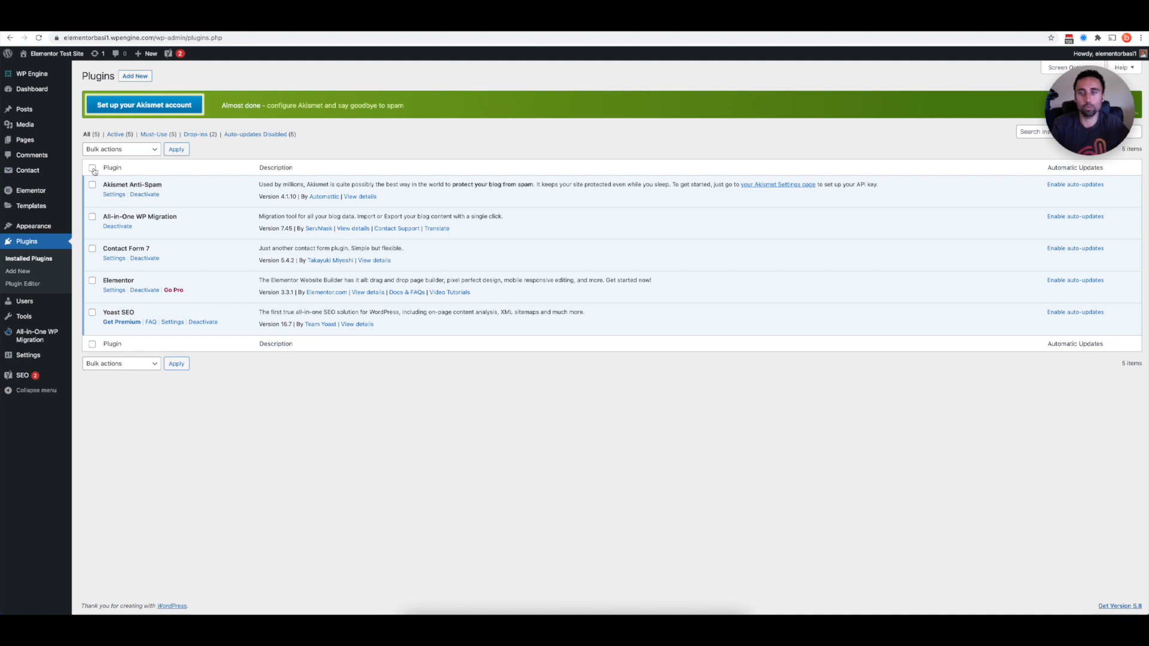
{"action": "left_click", "coordinate": [93, 168]}
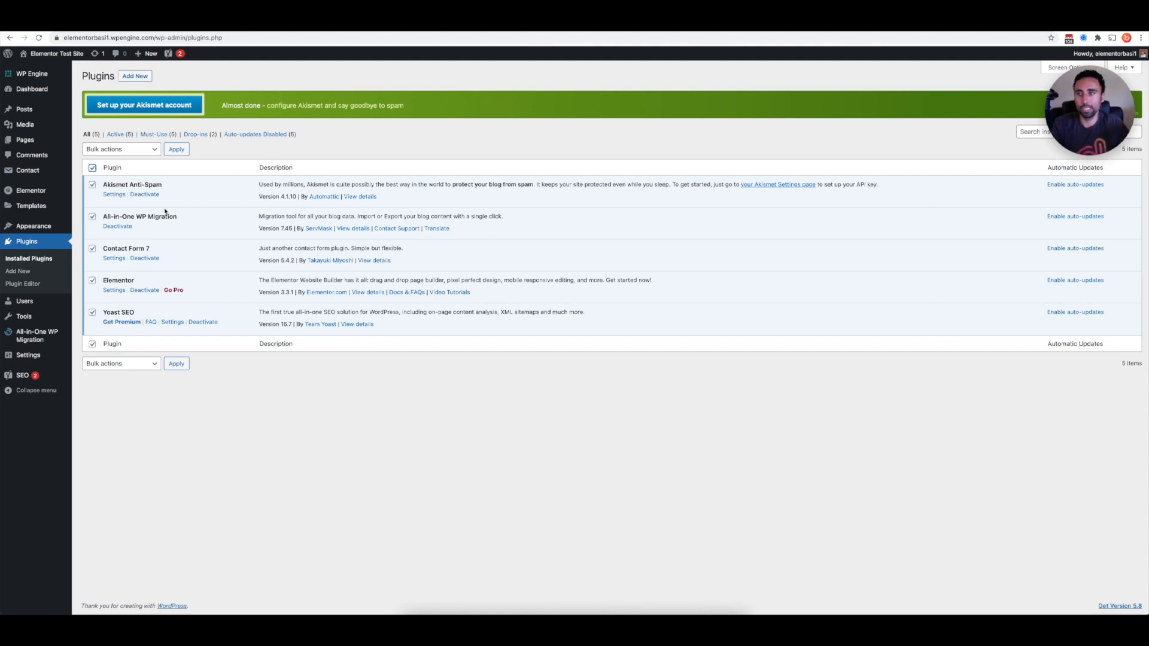
{"action": "left_click", "coordinate": [105, 151]}
{"action": "left_click", "coordinate": [111, 168]}
{"action": "left_click", "coordinate": [174, 152]}
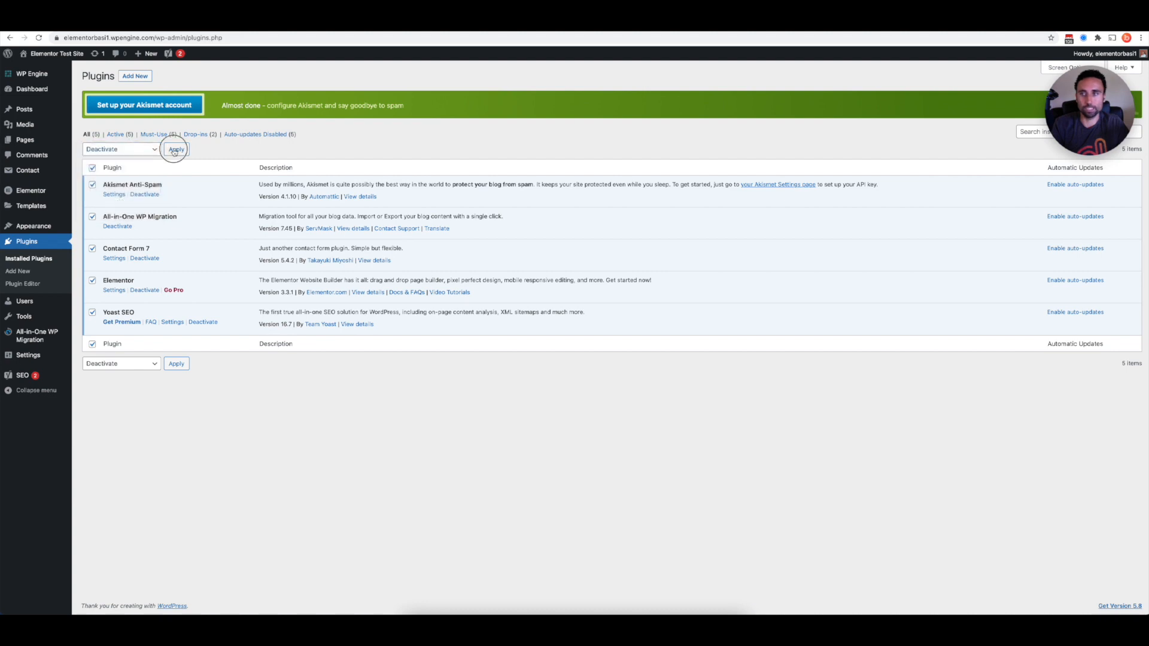
{"action": "left_click", "coordinate": [501, 133]}
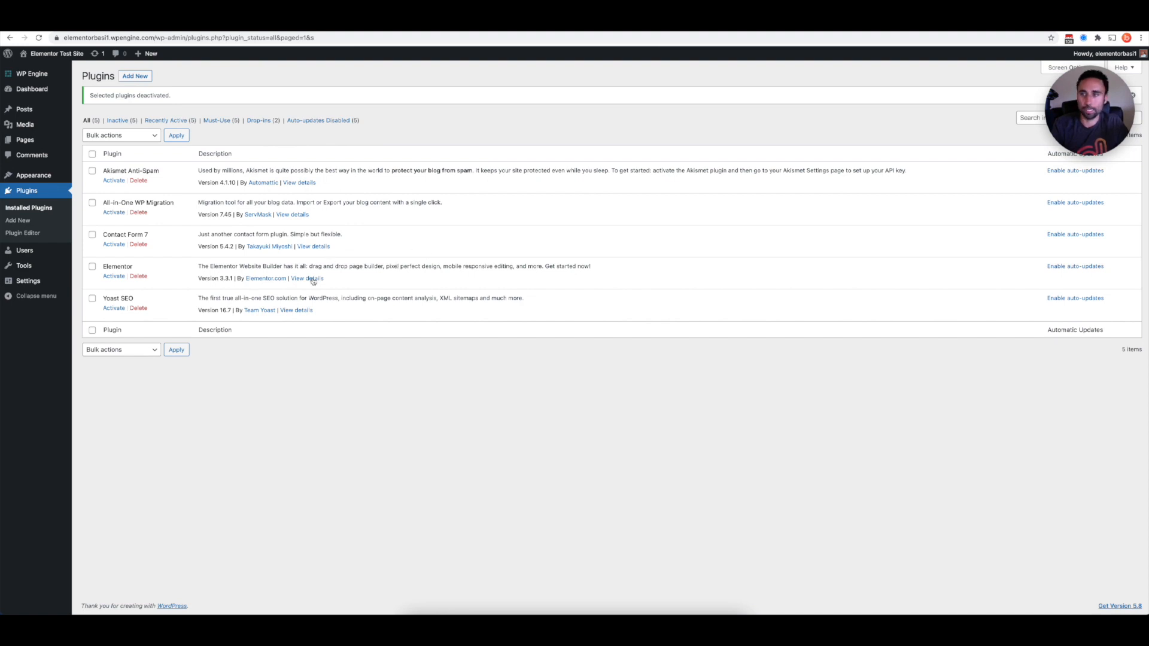
Step: Delete all the deactivated plugins and their data in bulk, declining a restore point
{"action": "left_click", "coordinate": [93, 154]}
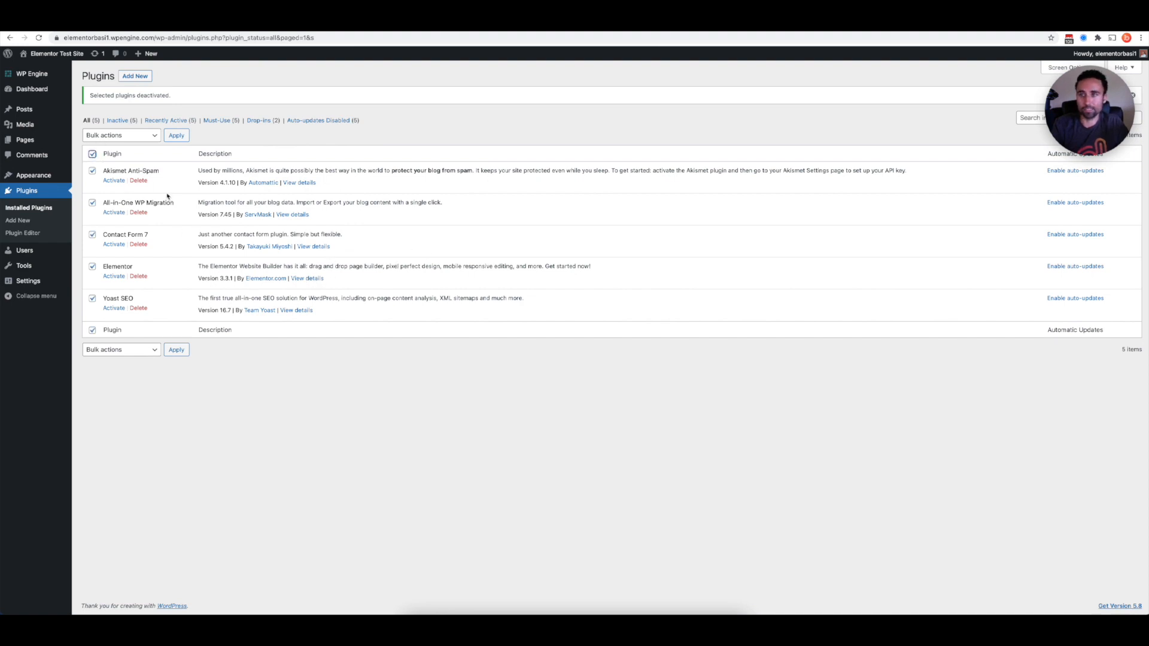
{"action": "left_click", "coordinate": [125, 137]}
{"action": "left_click", "coordinate": [119, 177]}
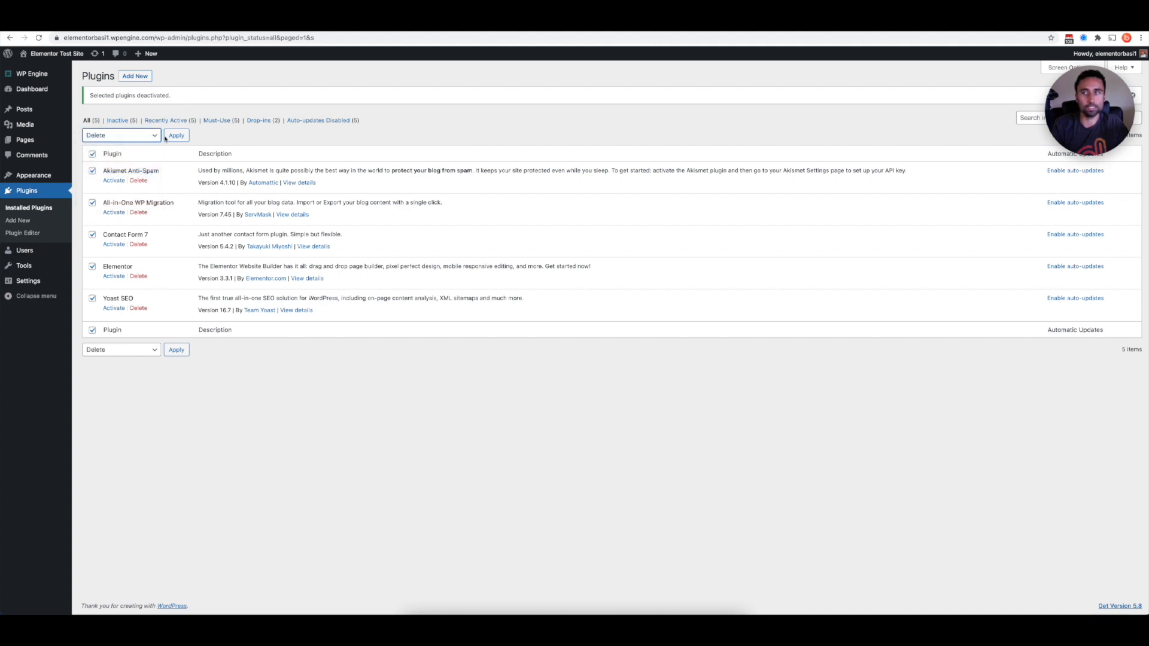
{"action": "left_click", "coordinate": [176, 136]}
{"action": "left_click", "coordinate": [528, 133]}
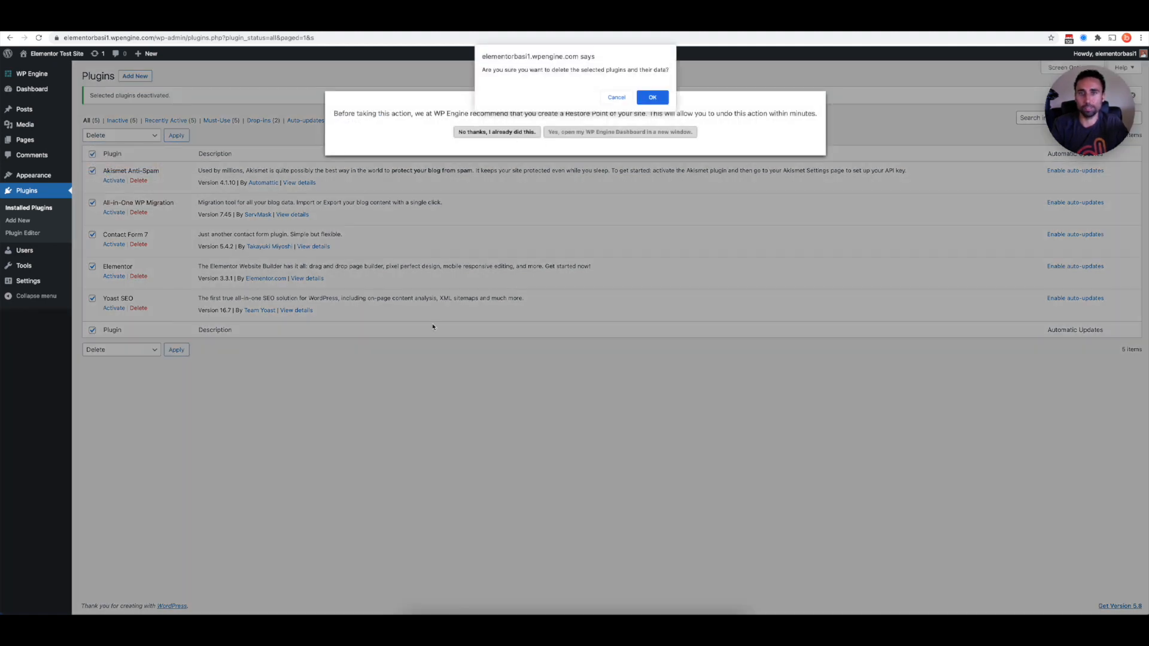
{"action": "left_click", "coordinate": [652, 99]}
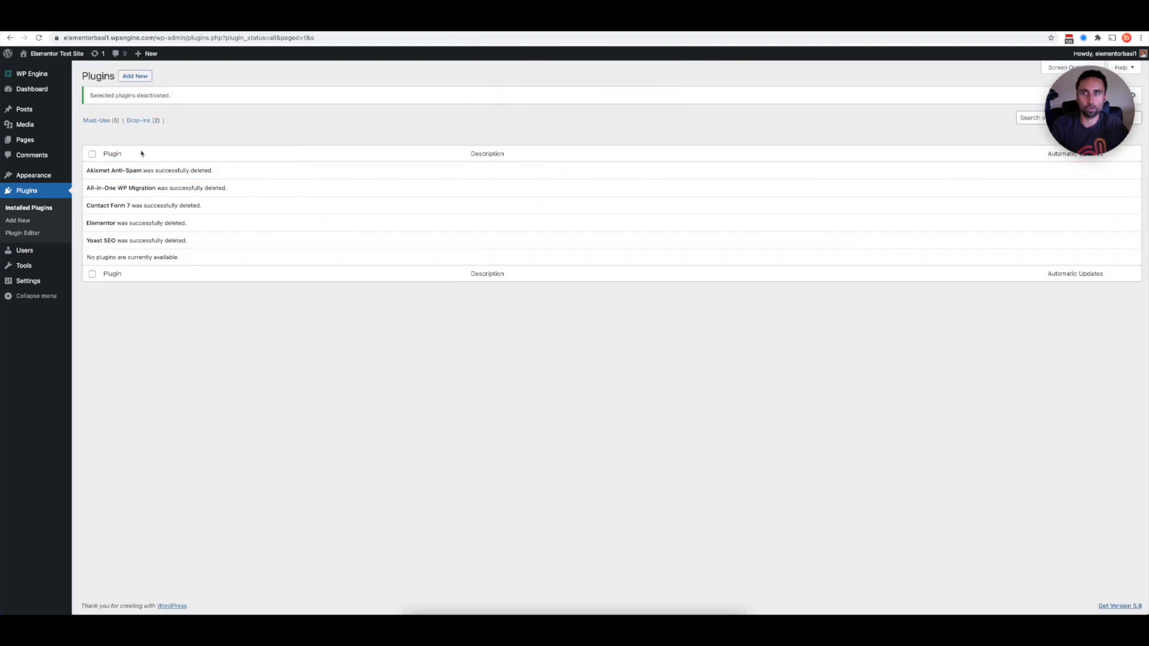
{"action": "left_click", "coordinate": [1135, 98]}
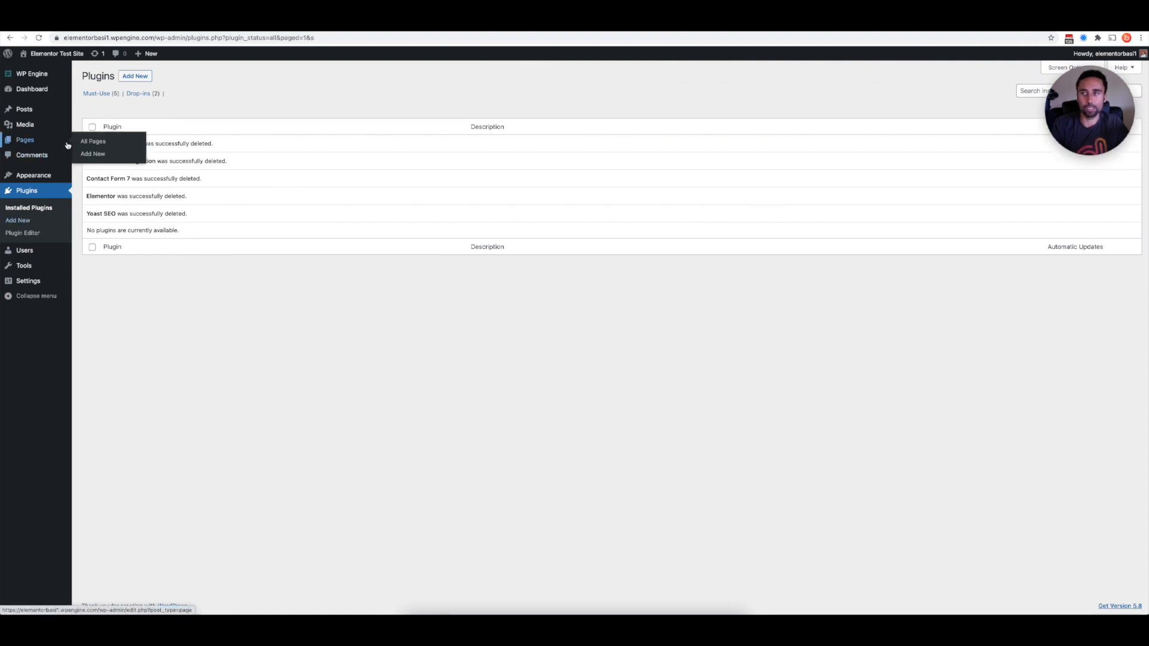
Step: Move all of the site's pages to the trash in bulk and dismiss the notice
{"action": "left_click", "coordinate": [93, 144]}
{"action": "mouse_move", "coordinate": [203, 236]}
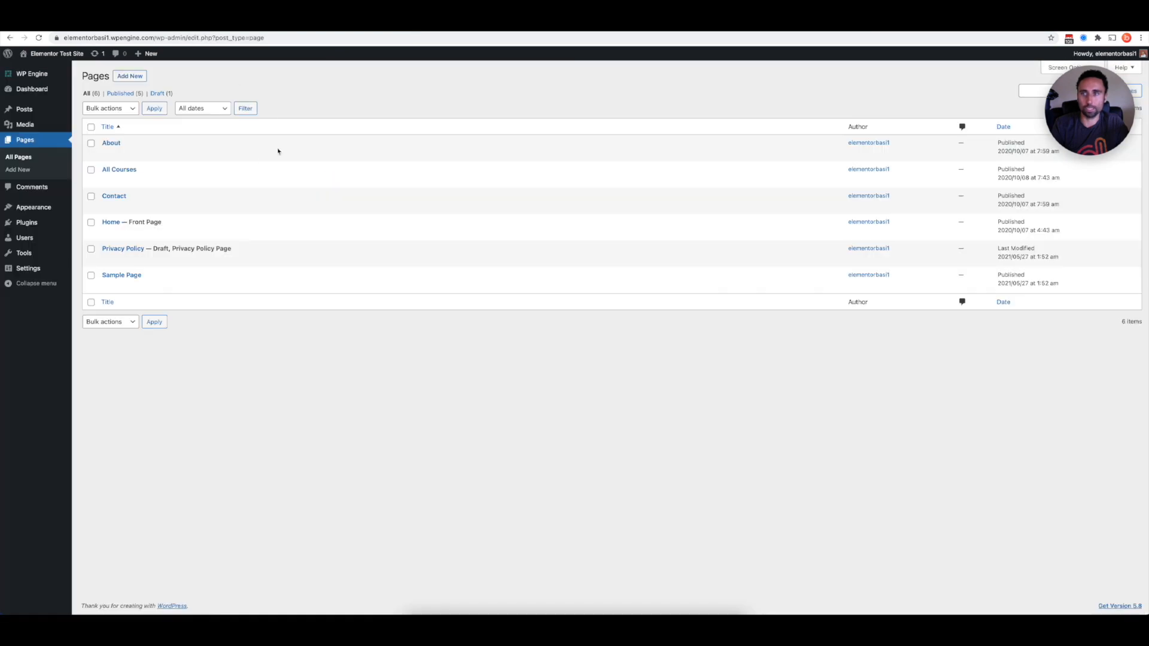
{"action": "mouse_move", "coordinate": [121, 143]}
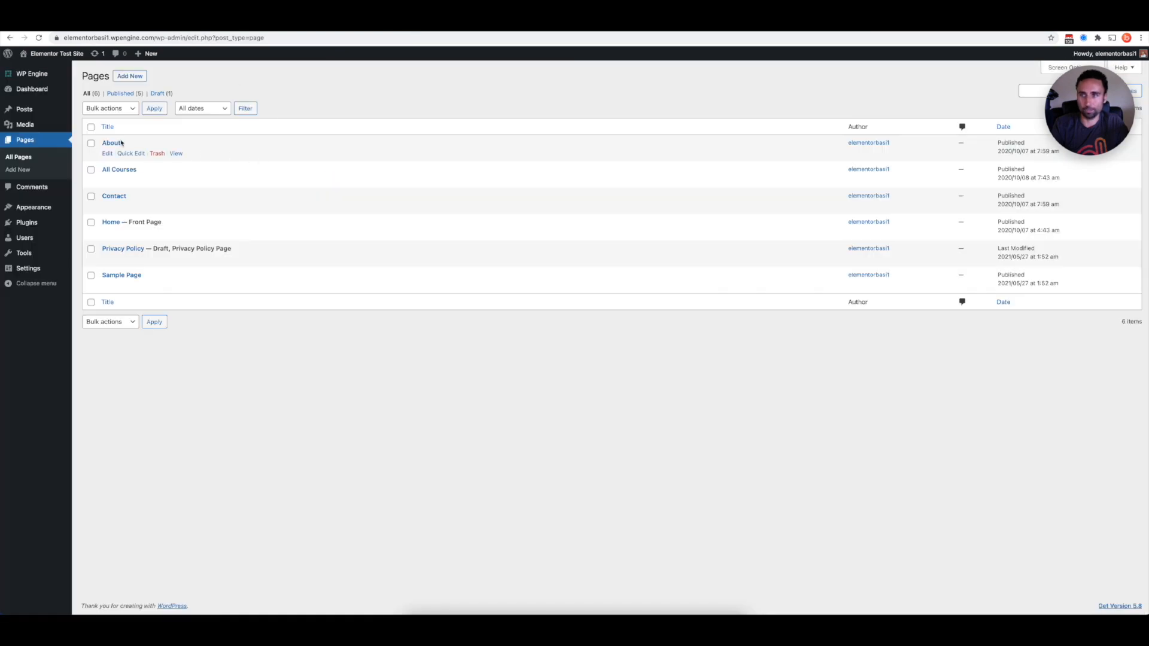
{"action": "left_click", "coordinate": [91, 126]}
{"action": "left_click", "coordinate": [108, 108]}
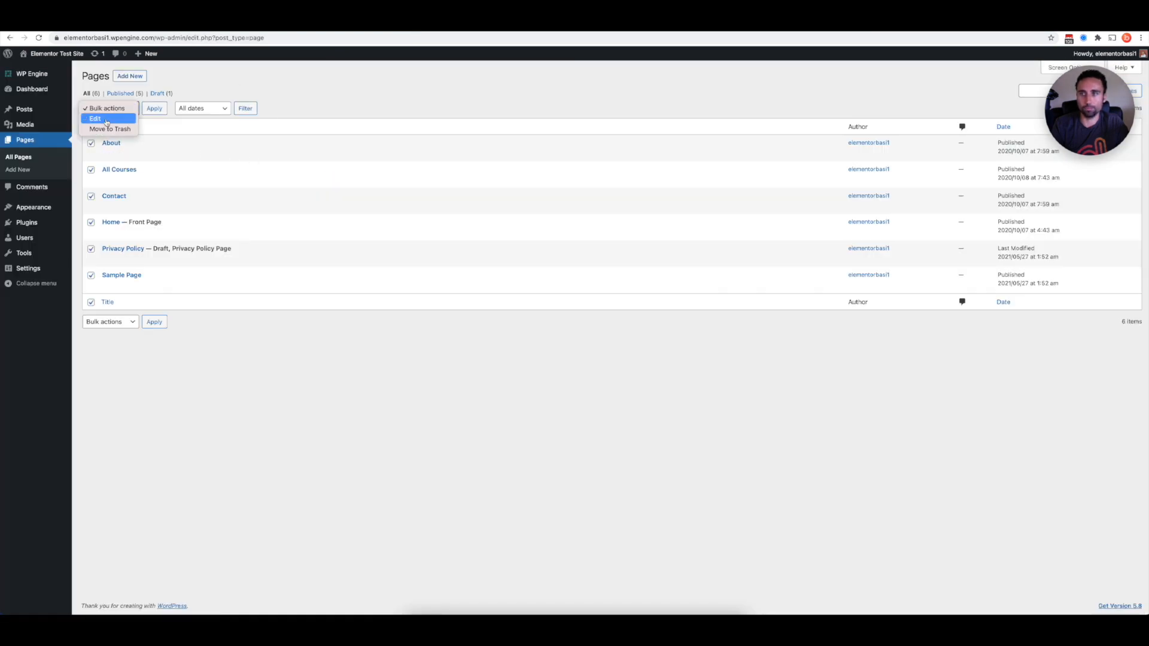
{"action": "left_click", "coordinate": [110, 128]}
{"action": "left_click", "coordinate": [154, 108]}
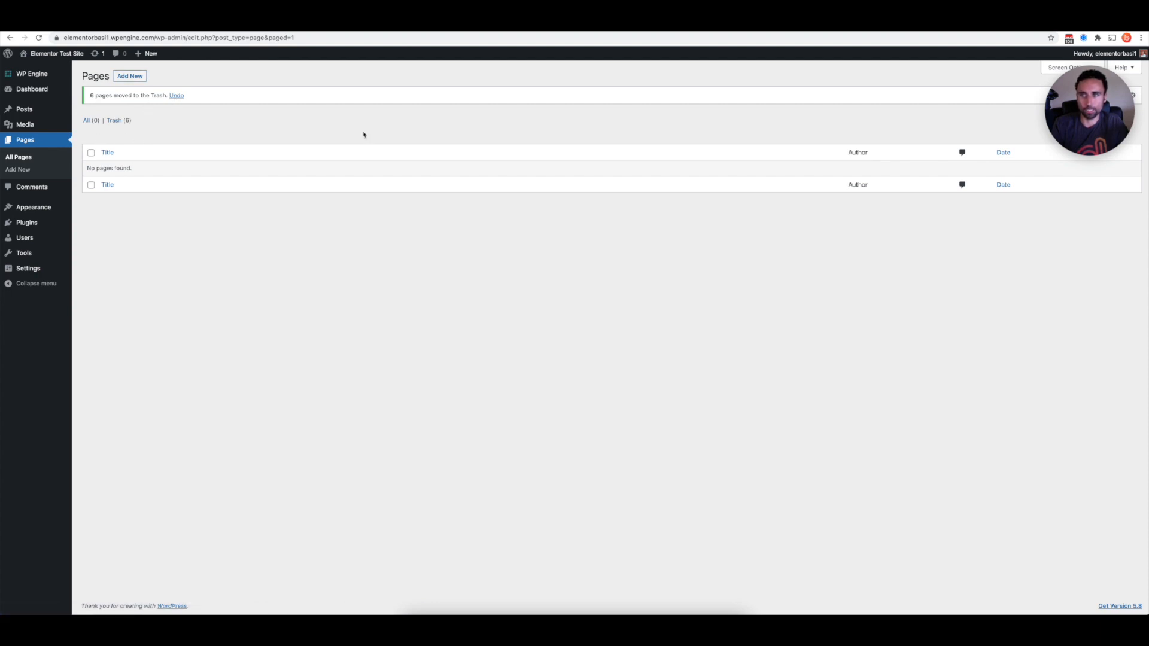
{"action": "left_click", "coordinate": [1135, 97]}
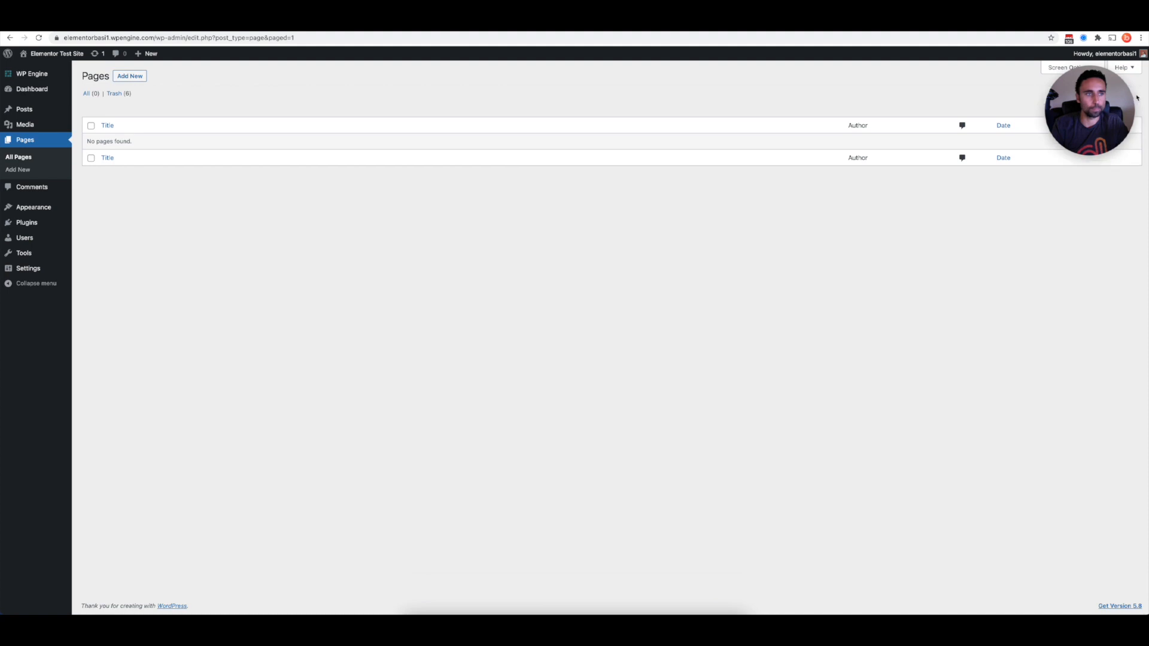
Step: Empty the pages trash to permanently delete every trashed page, and dismiss the notice
{"action": "left_click", "coordinate": [27, 158]}
{"action": "left_click", "coordinate": [114, 94]}
{"action": "left_click", "coordinate": [91, 127]}
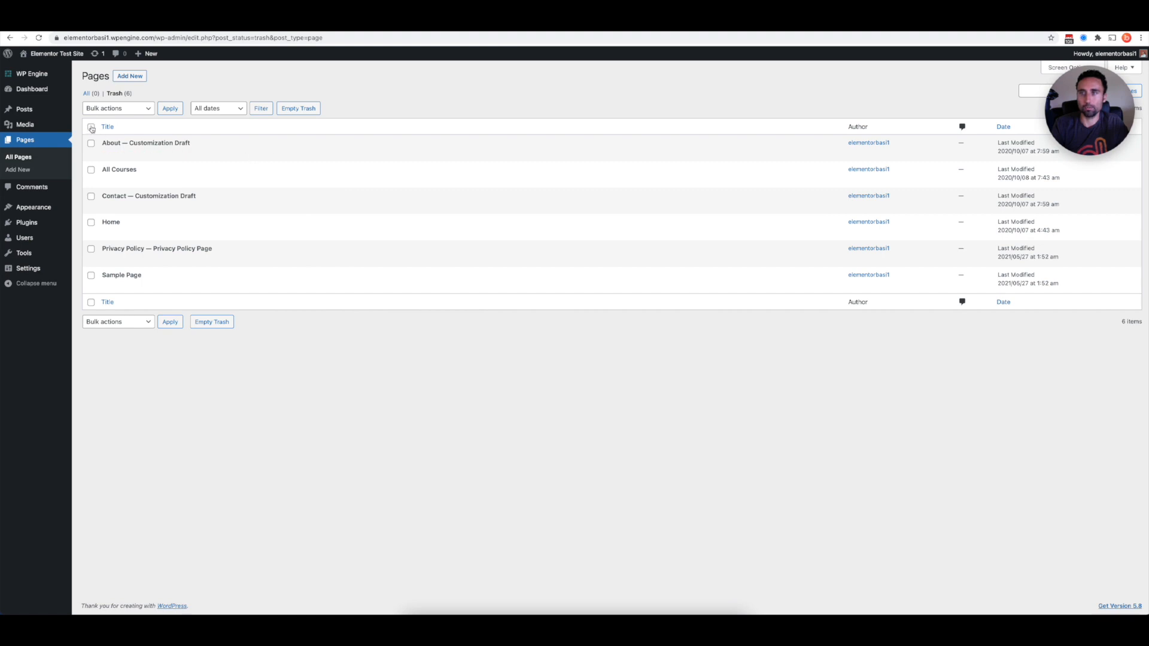
{"action": "left_click", "coordinate": [299, 108]}
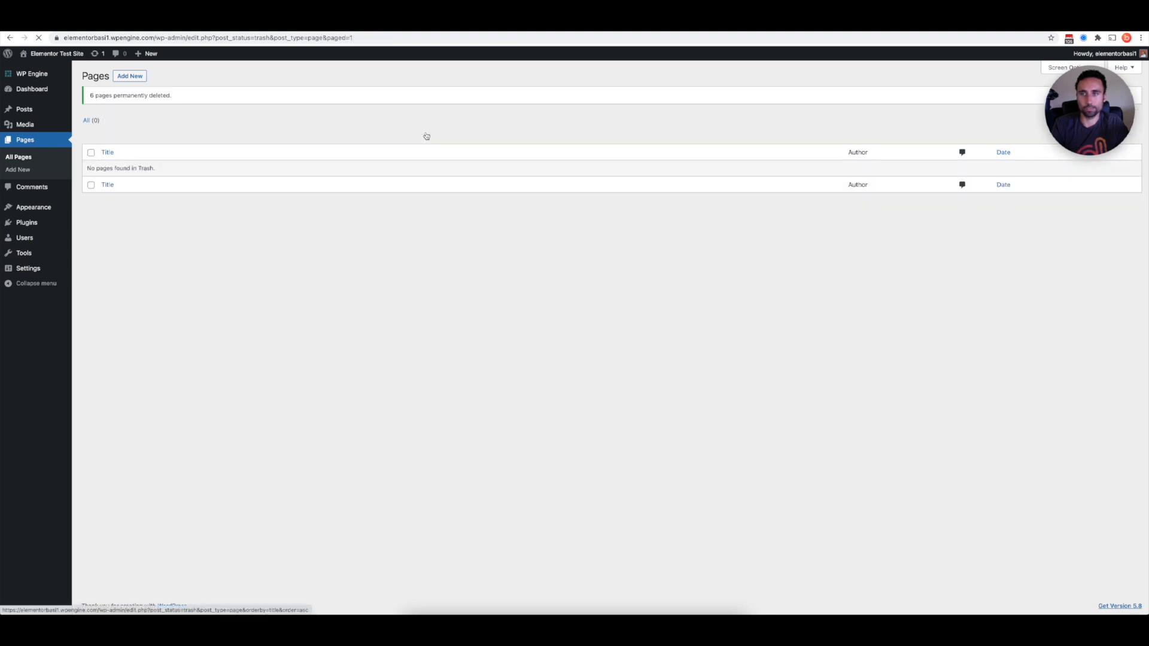
{"action": "left_click", "coordinate": [1133, 95]}
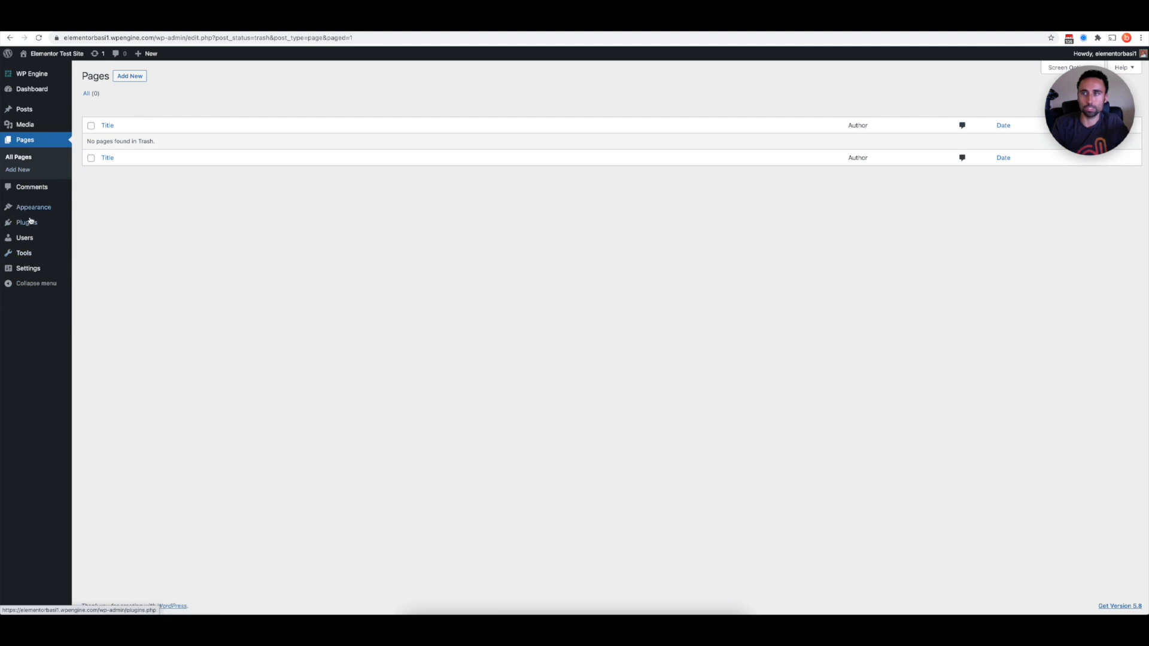
Step: Delete the inactive Astra theme from the installed themes and confirm the deletion
{"action": "left_click", "coordinate": [93, 209]}
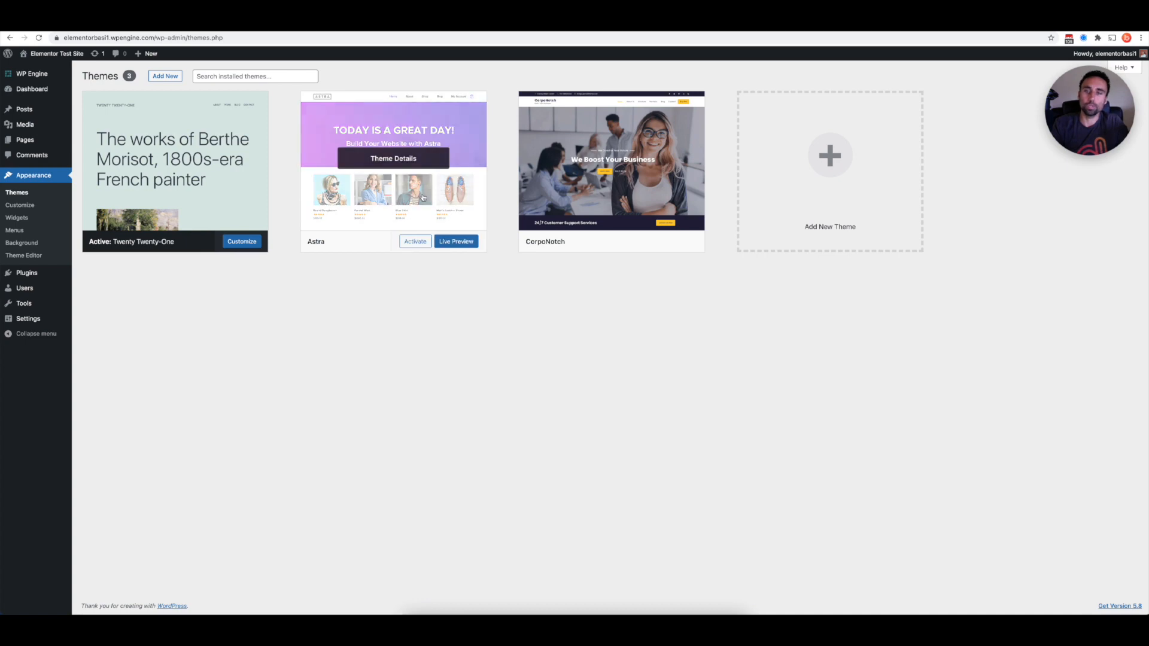
{"action": "left_click", "coordinate": [403, 159]}
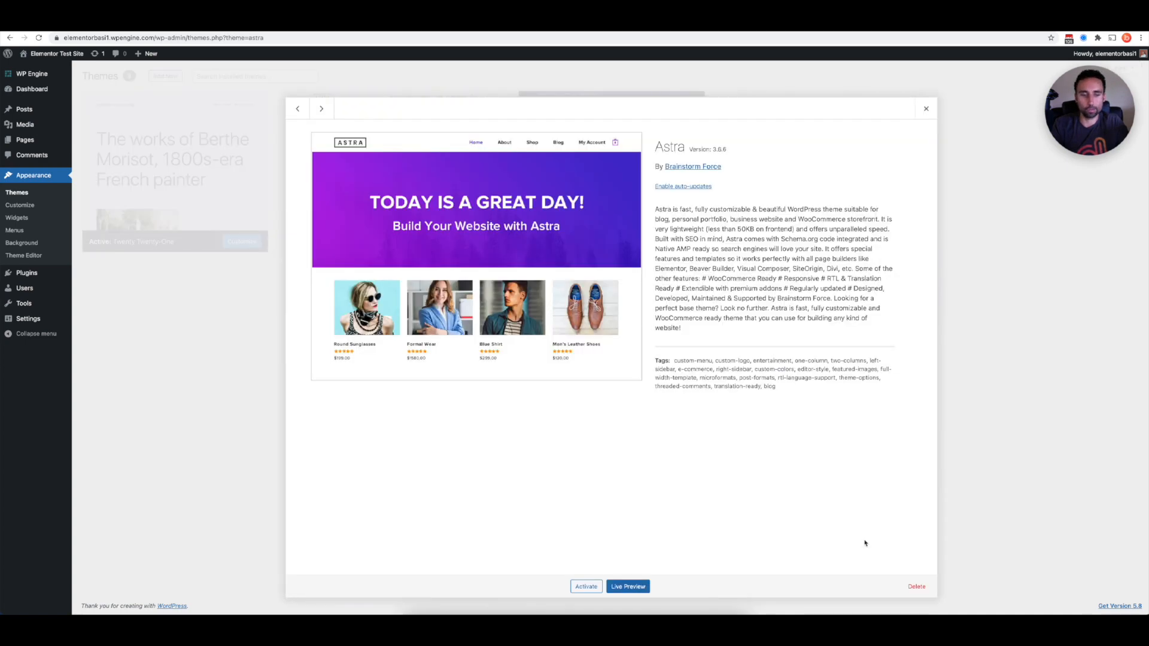
{"action": "left_click", "coordinate": [916, 587]}
{"action": "left_click", "coordinate": [657, 108]}
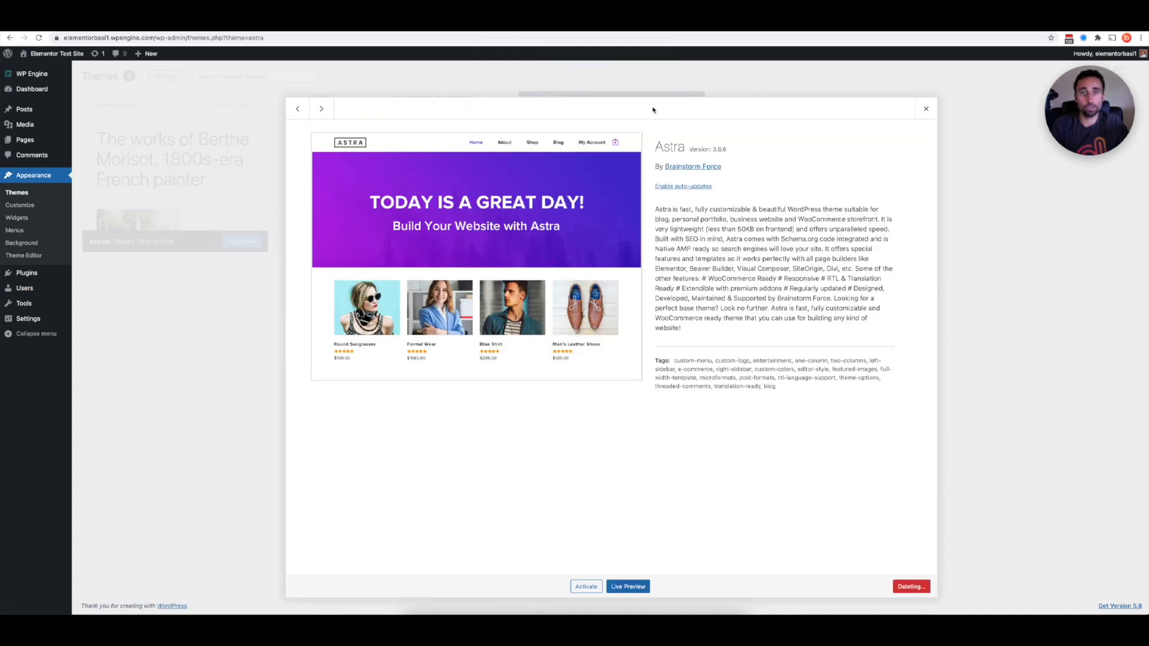
Step: Delete the inactive CorpoNotch theme from the installed themes and confirm the deletion
{"action": "left_click", "coordinate": [418, 161]}
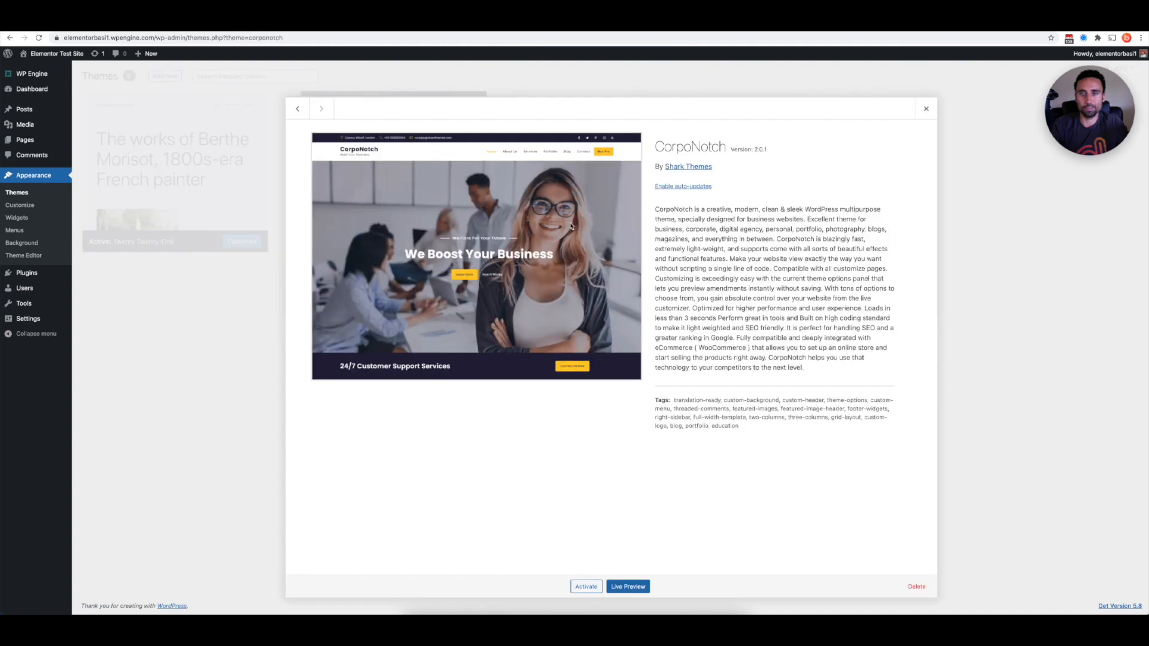
{"action": "left_click", "coordinate": [917, 587]}
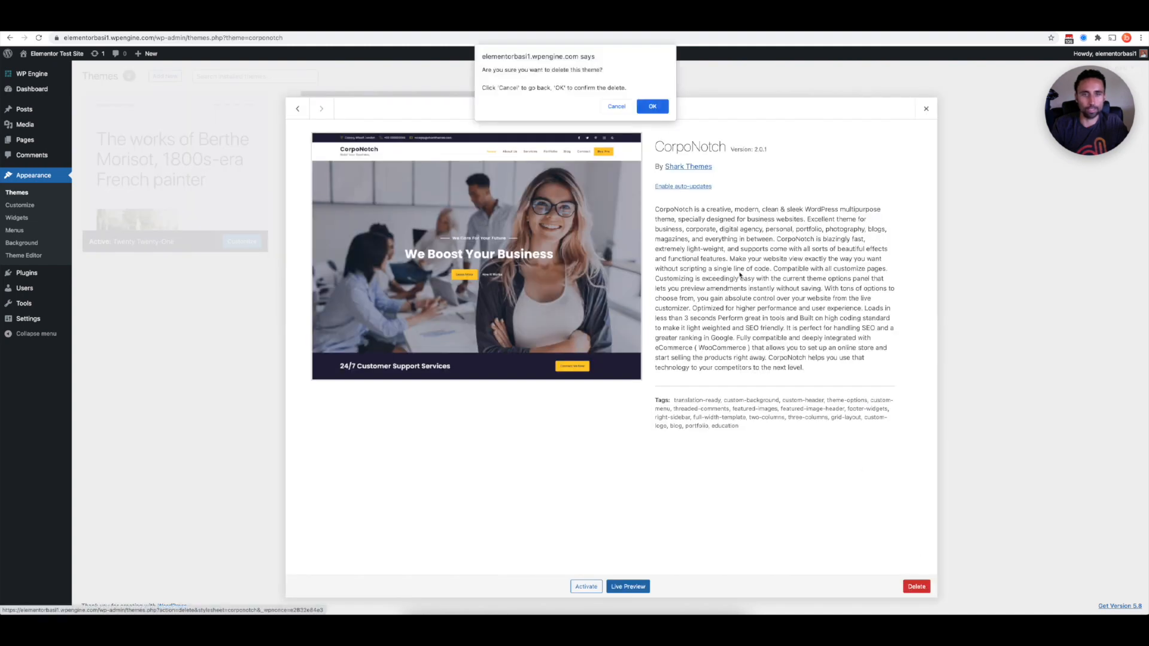
{"action": "left_click", "coordinate": [651, 107]}
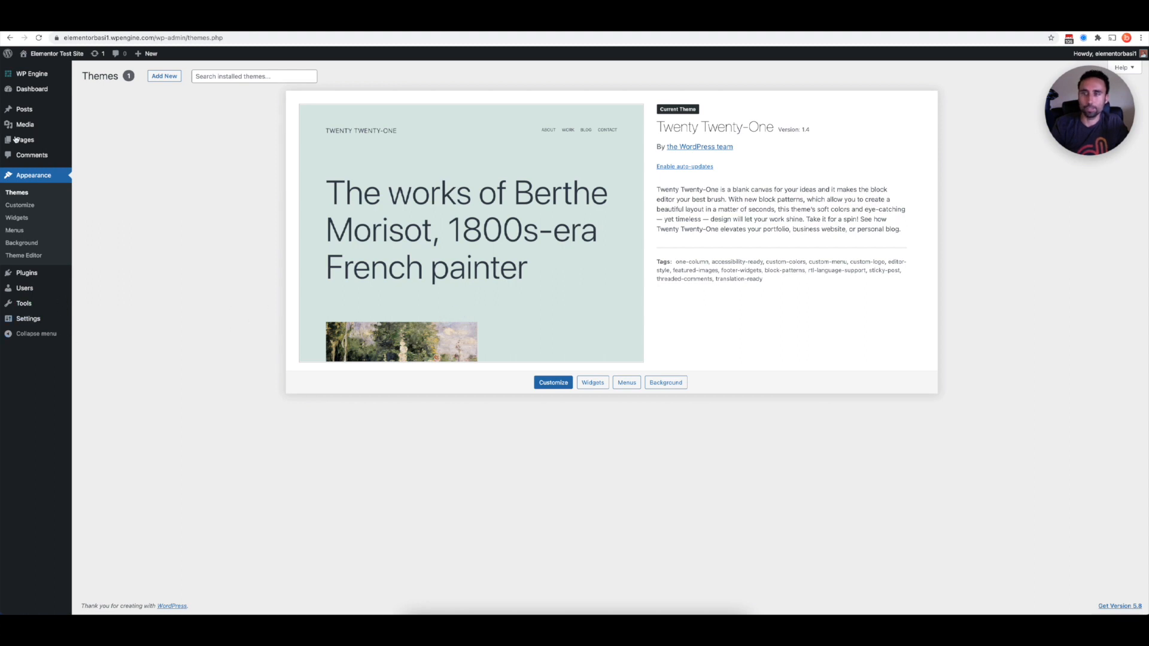
Step: Open the list of all posts and move the "Hello world!" post to the trash
{"action": "mouse_move", "coordinate": [38, 278]}
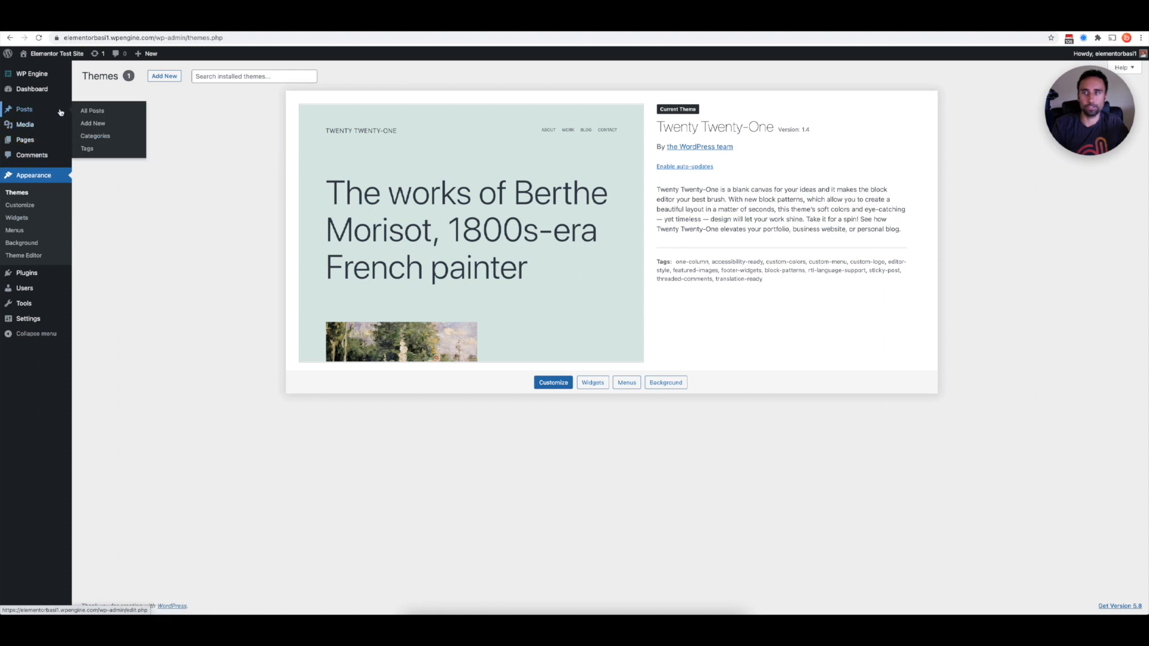
{"action": "left_click", "coordinate": [92, 111]}
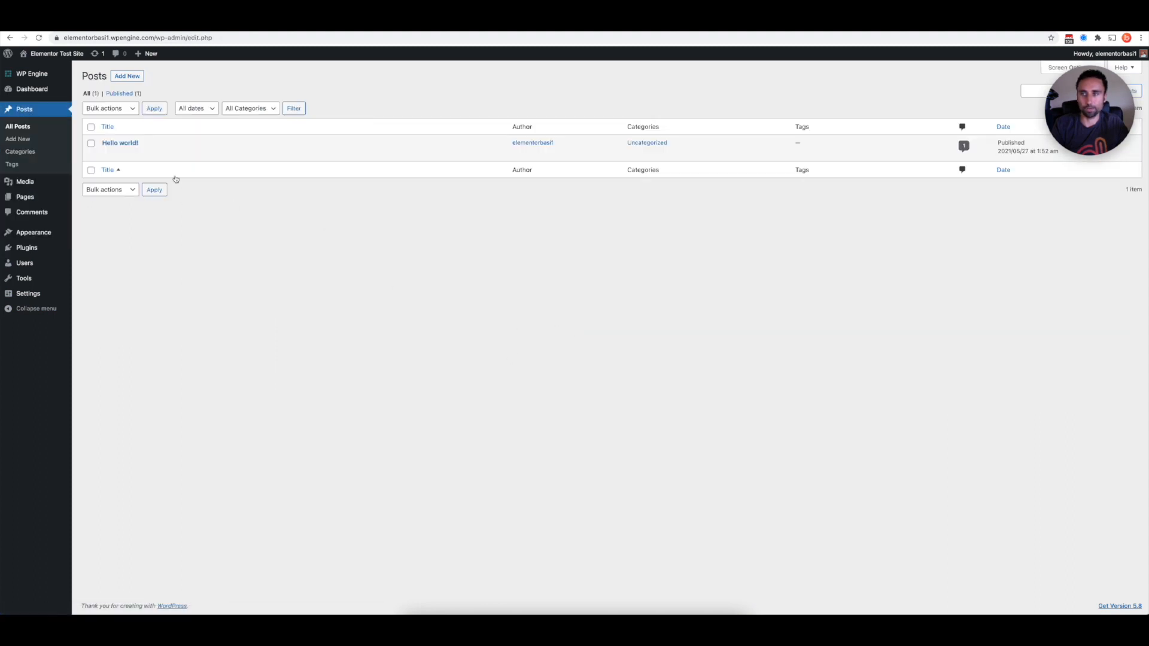
{"action": "mouse_move", "coordinate": [85, 154]}
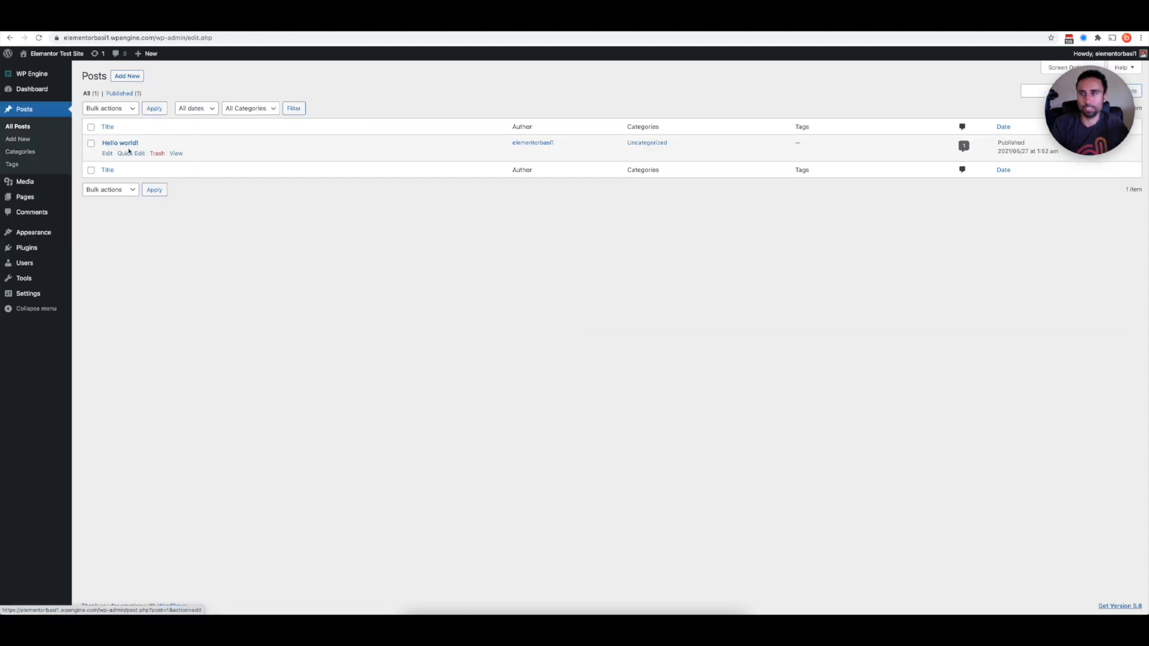
{"action": "left_click", "coordinate": [157, 153]}
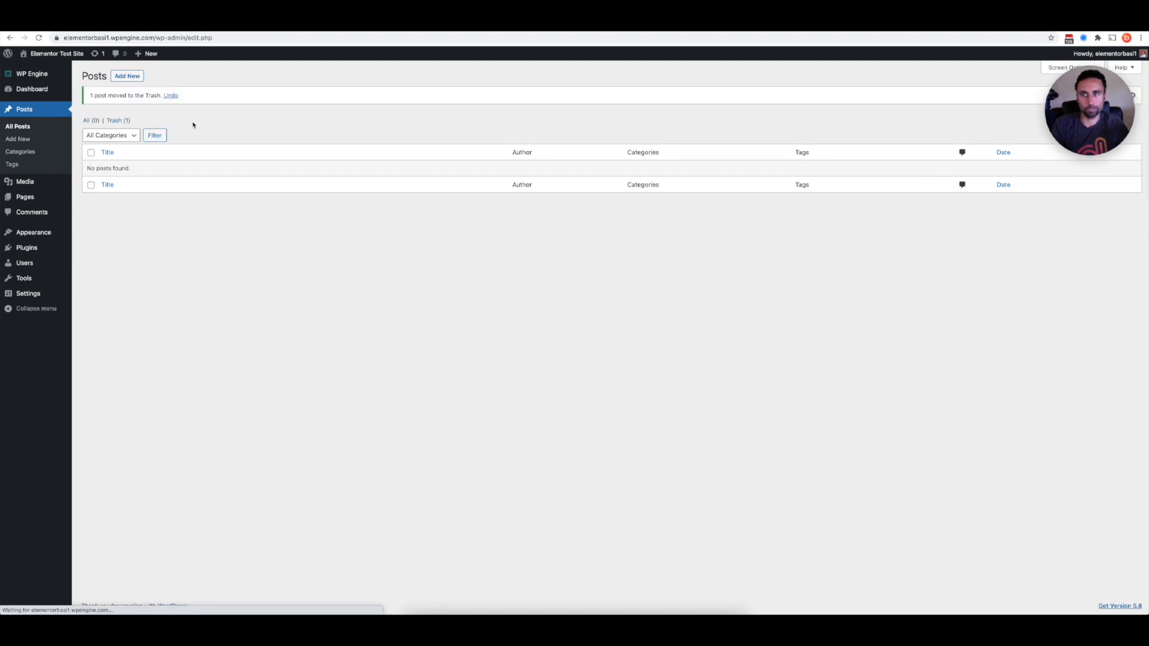
Step: Empty the posts trash to permanently delete the trashed post, and dismiss the notice
{"action": "left_click", "coordinate": [118, 120]}
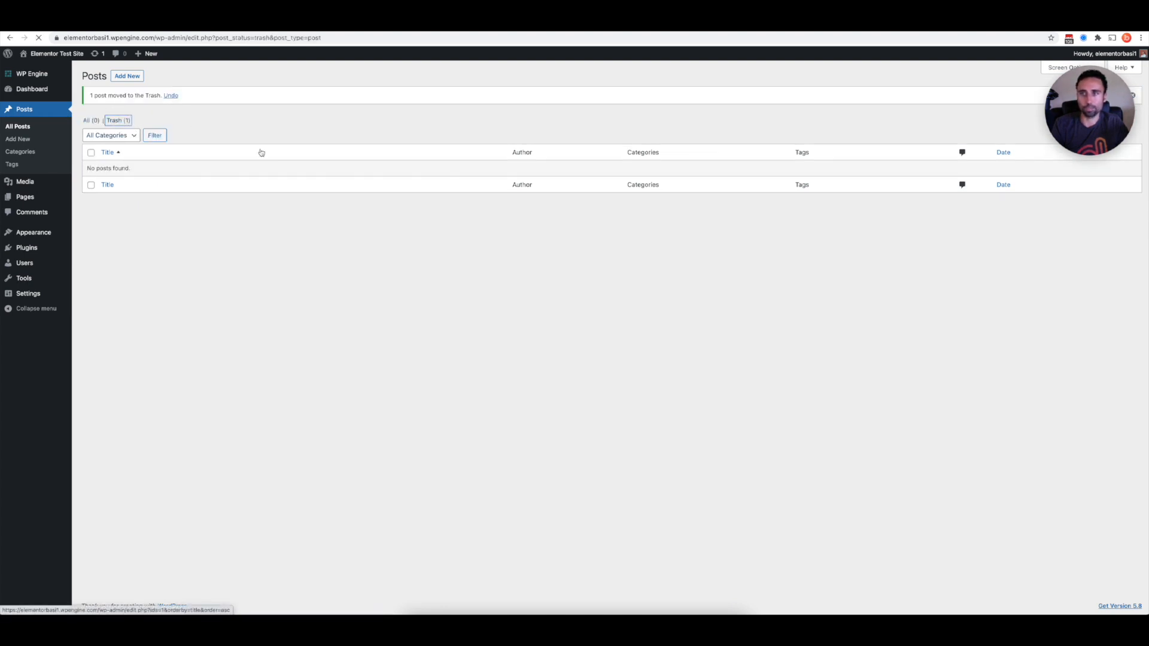
{"action": "left_click", "coordinate": [331, 110]}
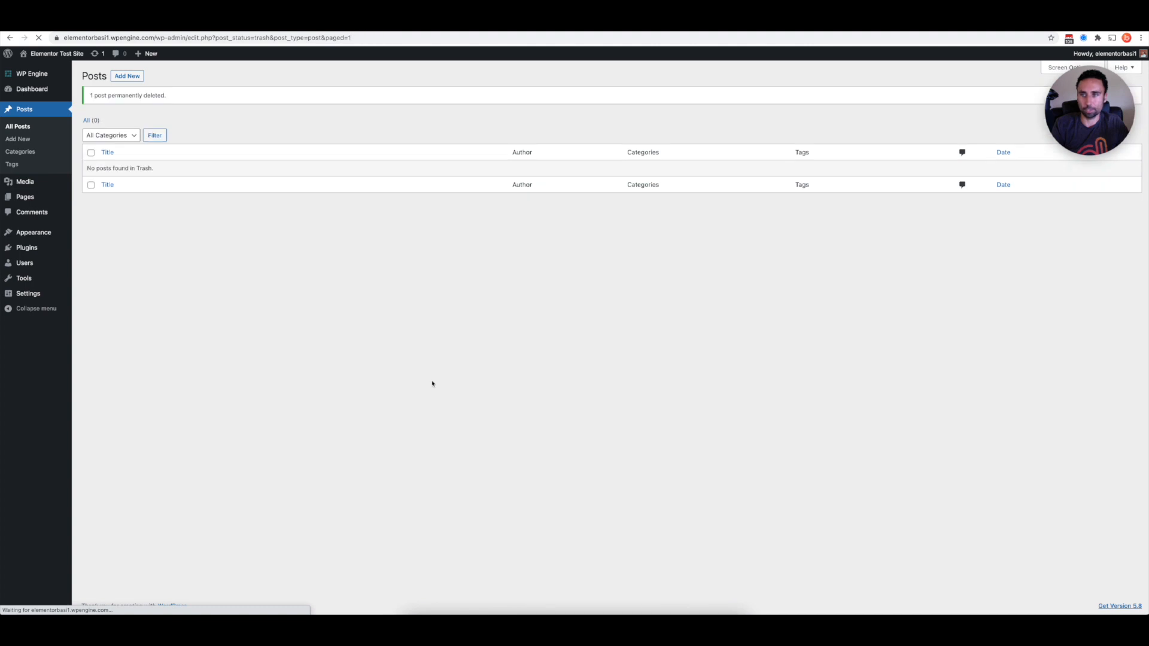
{"action": "left_click", "coordinate": [1137, 95]}
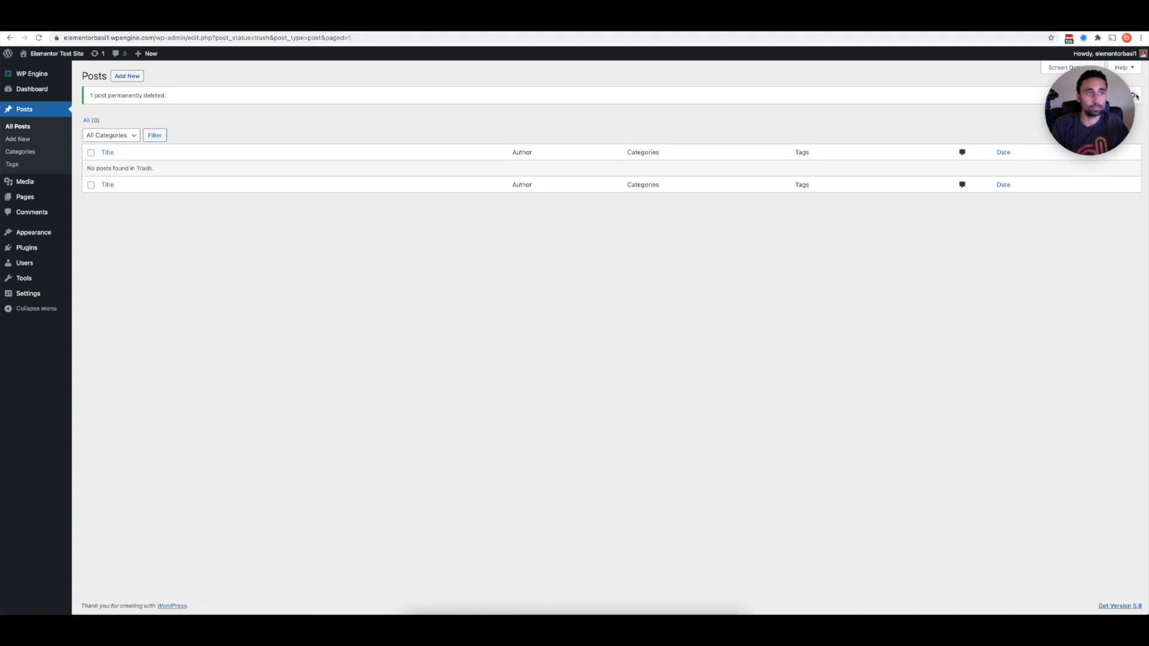
{"action": "left_click", "coordinate": [1135, 97]}
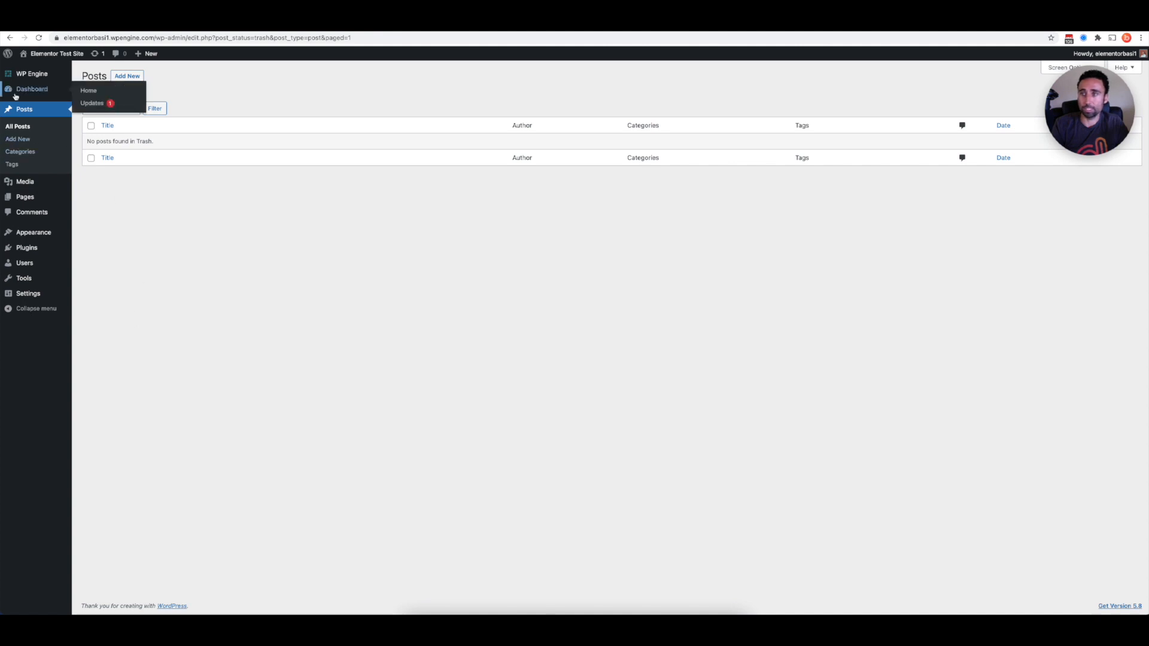
Step: Show the media library as a grid, bulk-select every item except the first logo, and permanently delete the selection
{"action": "left_click", "coordinate": [96, 186]}
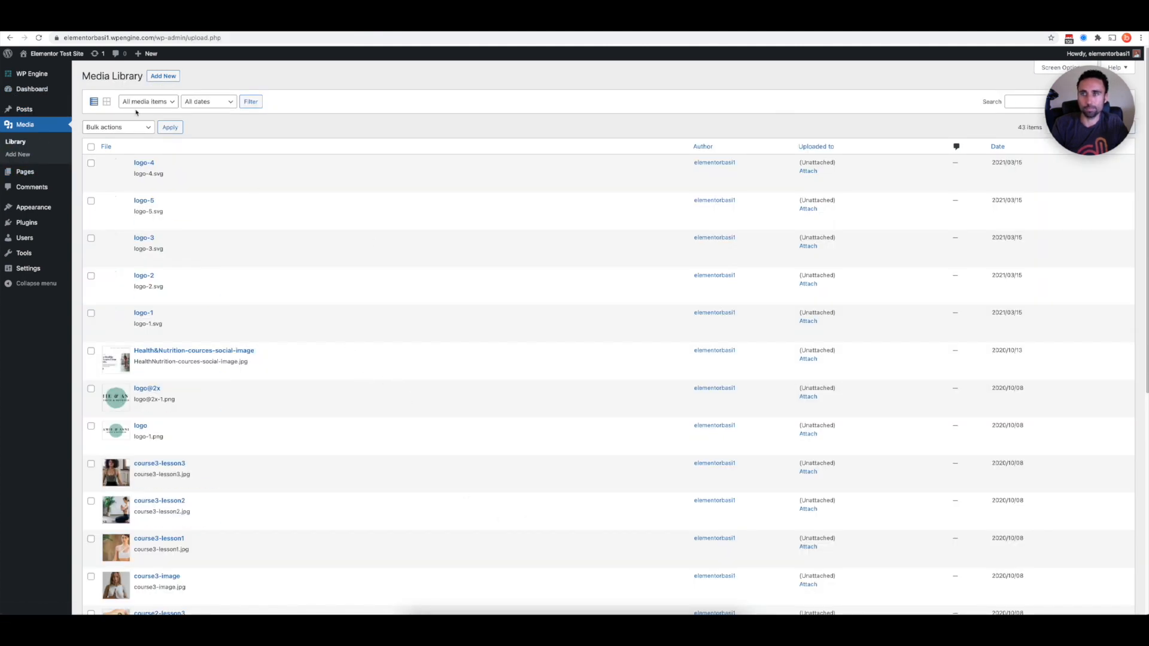
{"action": "left_click", "coordinate": [107, 101]}
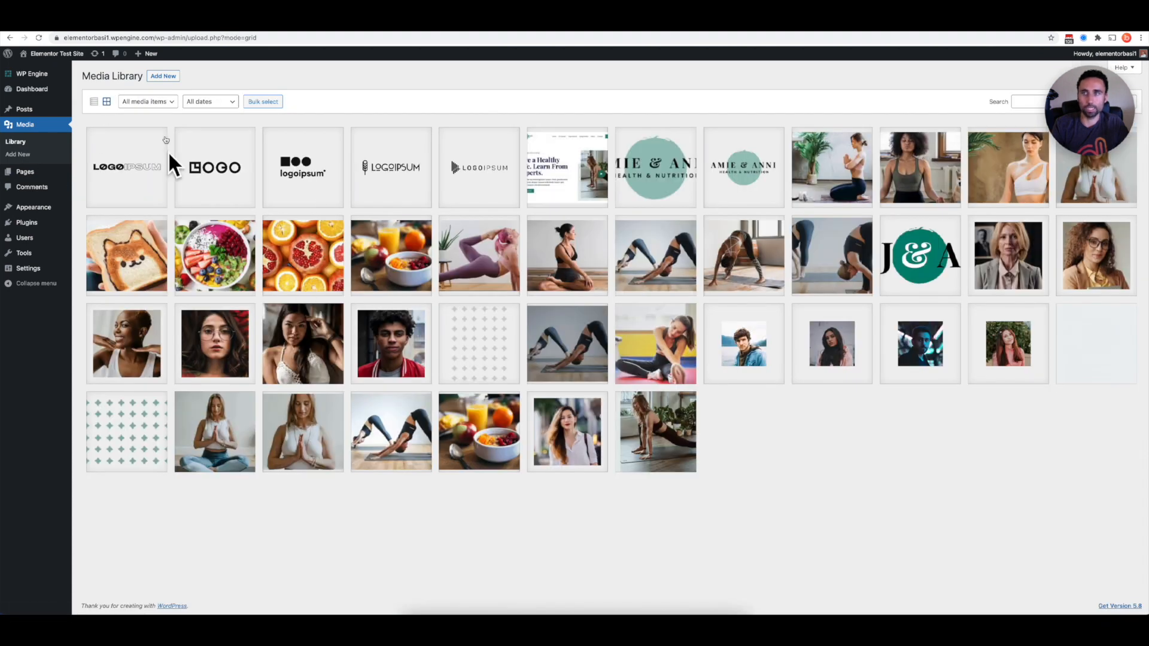
{"action": "left_click", "coordinate": [272, 102]}
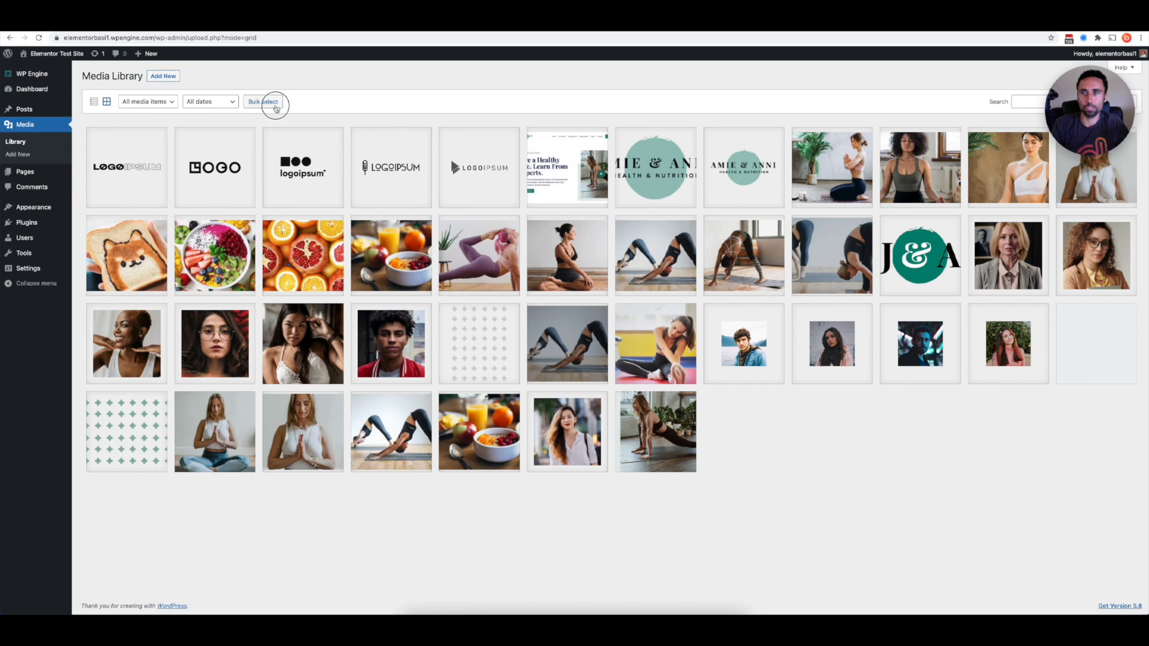
{"action": "left_click", "coordinate": [133, 174]}
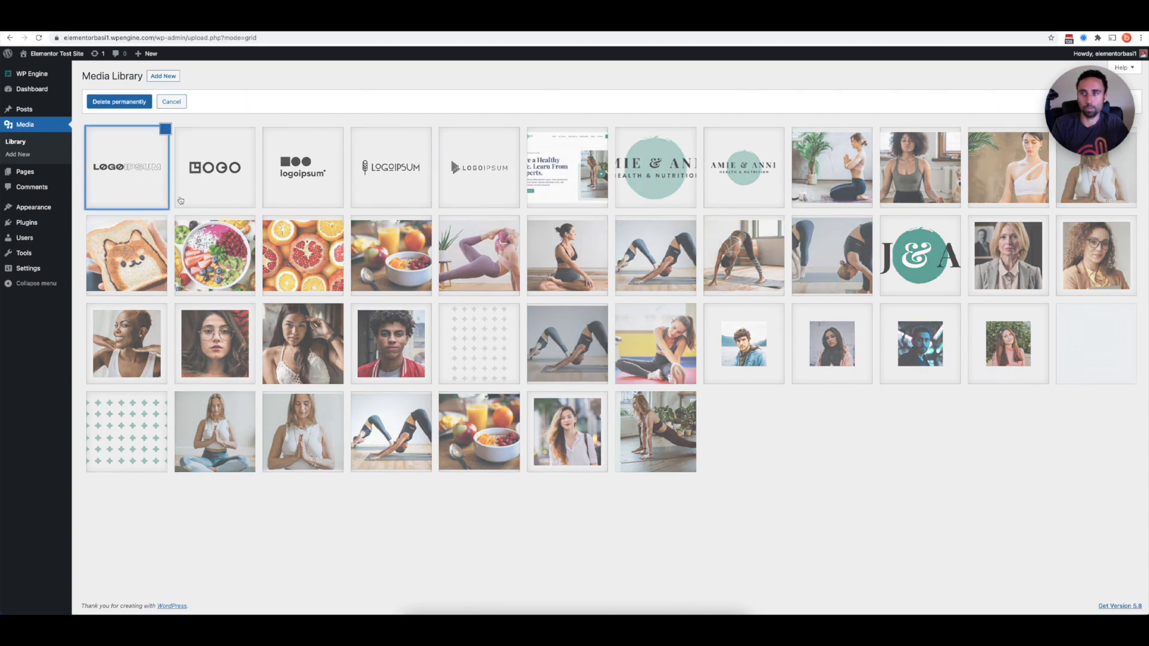
{"action": "left_click", "coordinate": [658, 427], "text": "shift"}
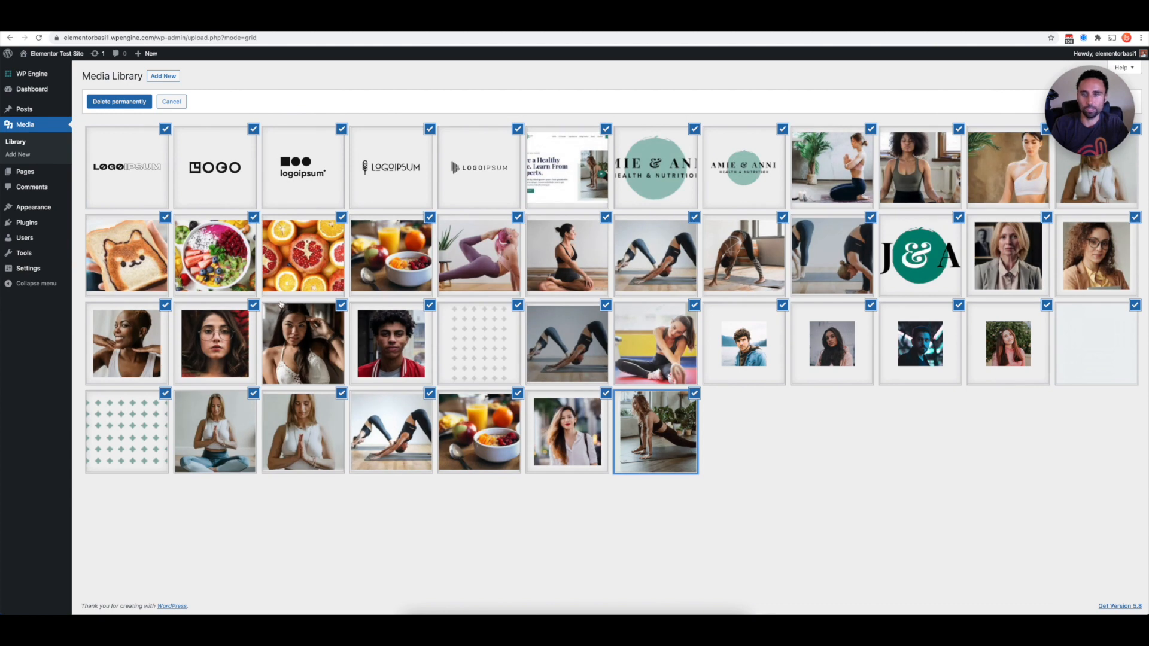
{"action": "left_click", "coordinate": [133, 166]}
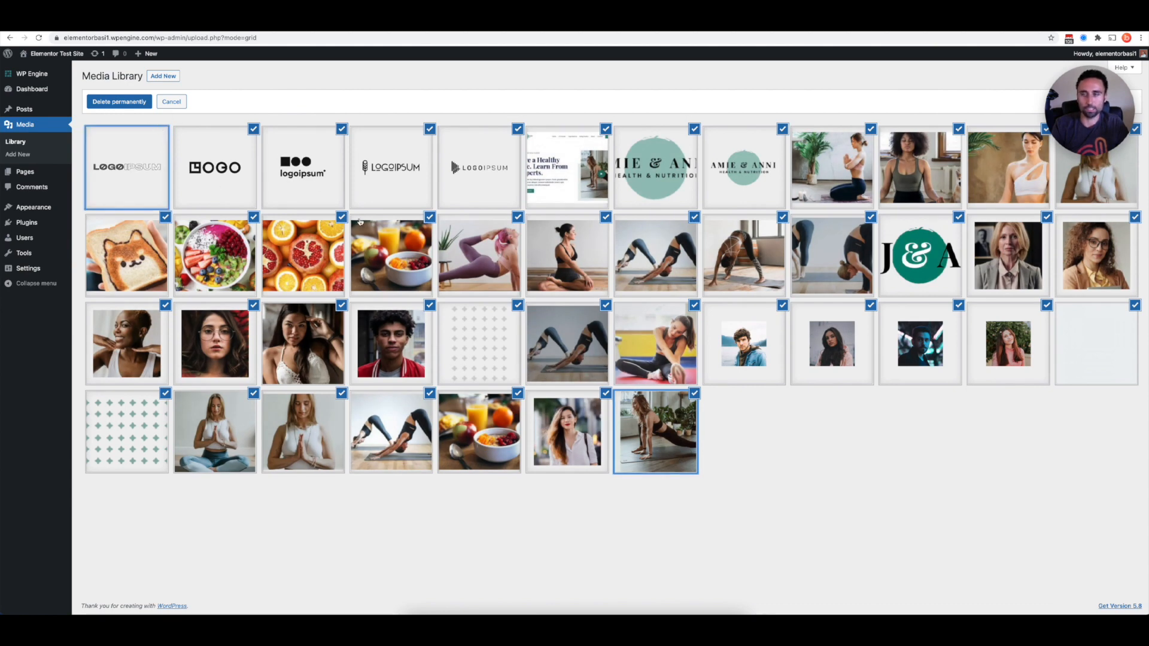
{"action": "left_click", "coordinate": [119, 102]}
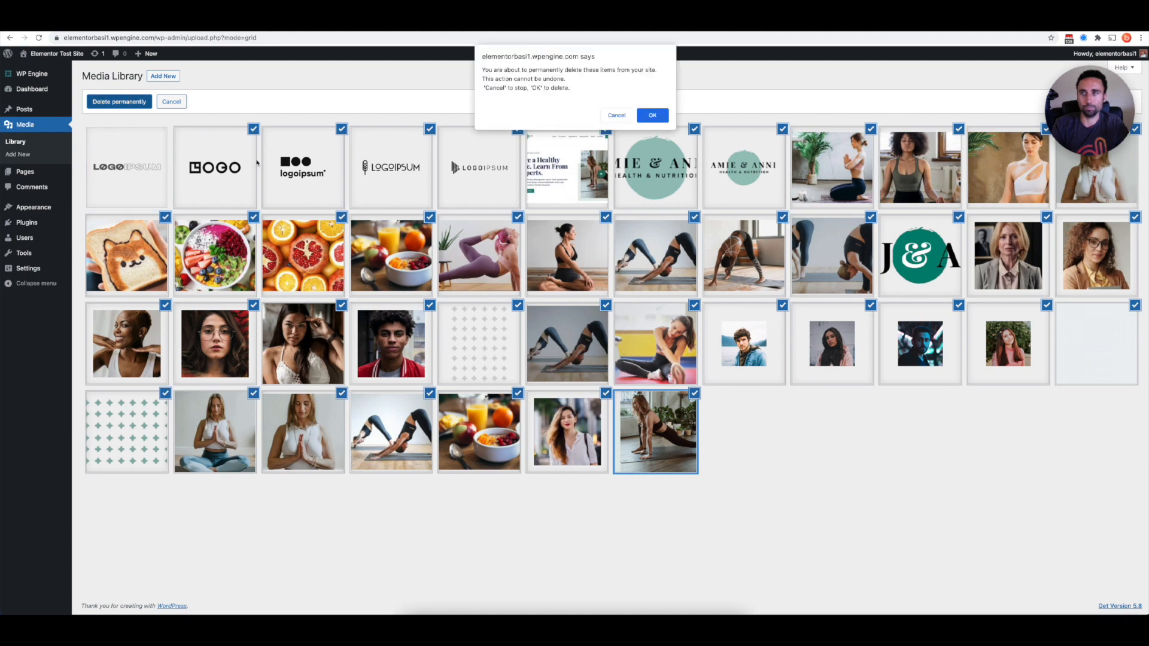
{"action": "left_click", "coordinate": [652, 116]}
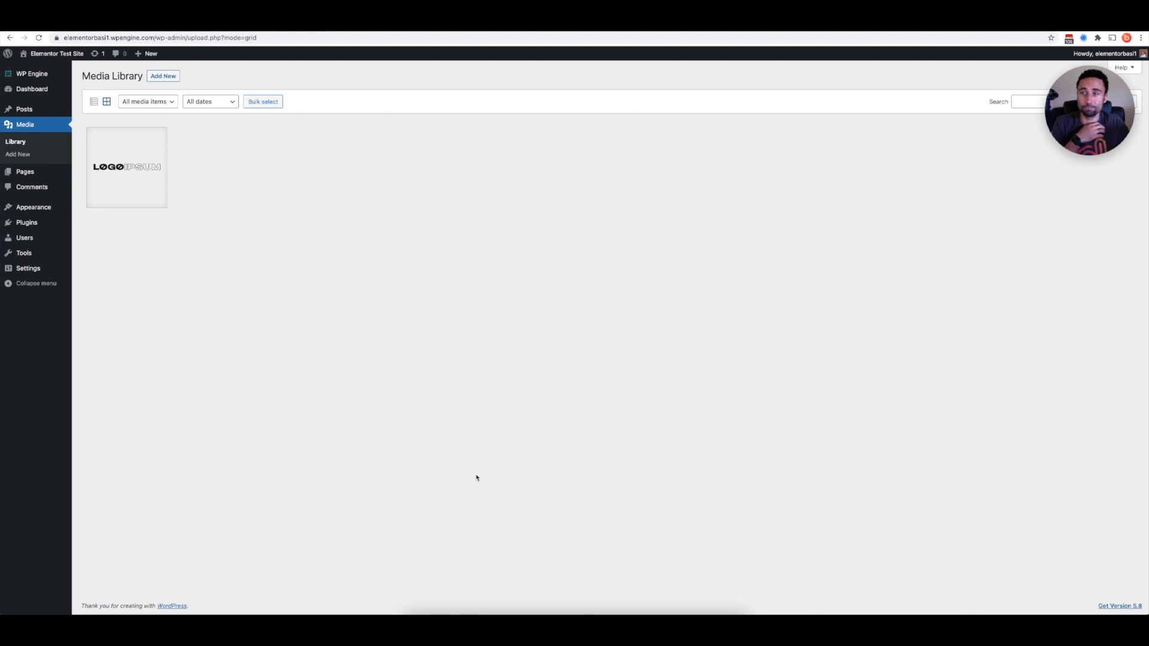
Step: Permanently delete the remaining logo image from the media library through its attachment details
{"action": "left_click", "coordinate": [134, 158]}
{"action": "left_click", "coordinate": [896, 312]}
{"action": "left_click", "coordinate": [658, 116]}
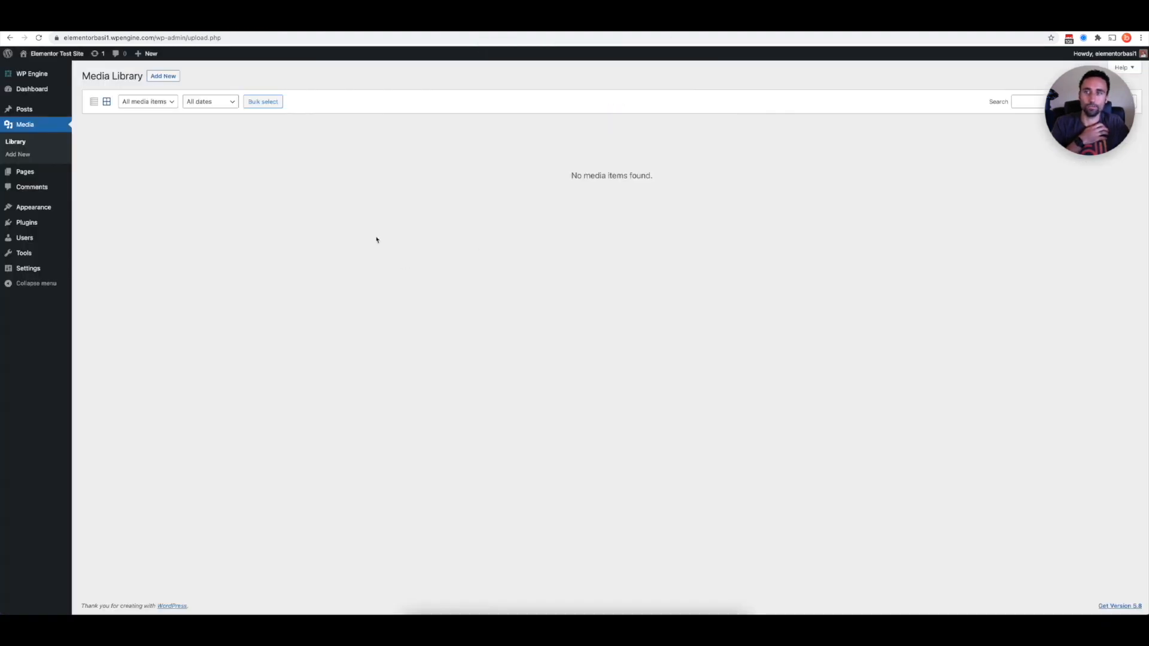
Step: Check the posts and pages lists and the installed themes for leftover content
{"action": "left_click", "coordinate": [24, 112]}
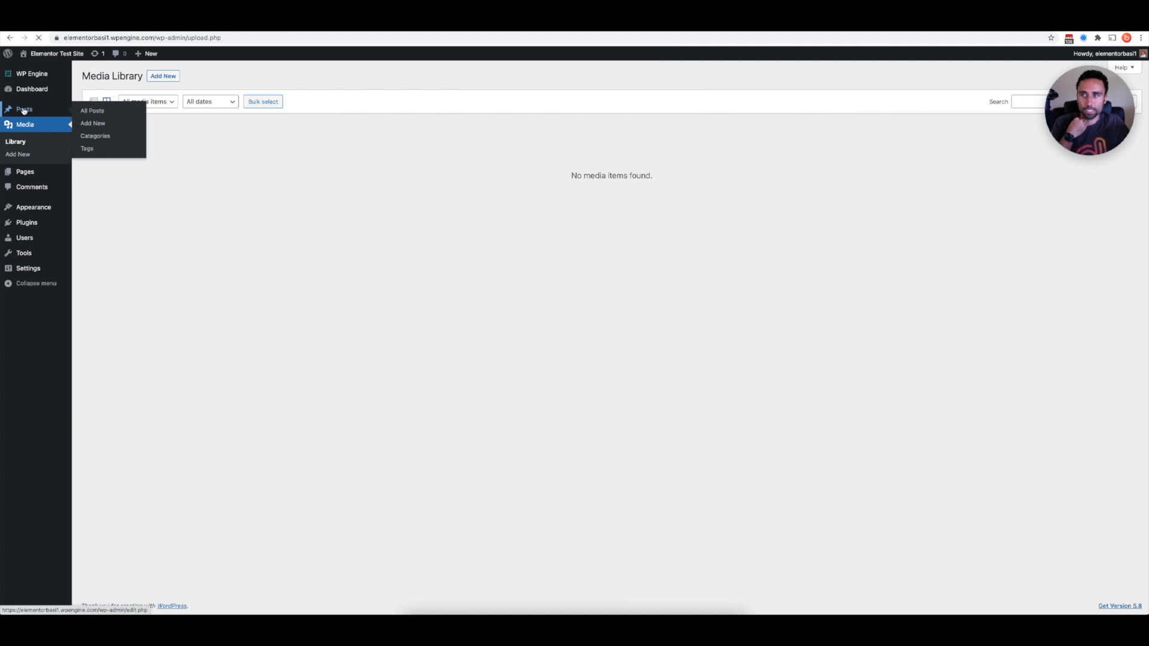
{"action": "left_click", "coordinate": [27, 197]}
{"action": "mouse_move", "coordinate": [36, 222]}
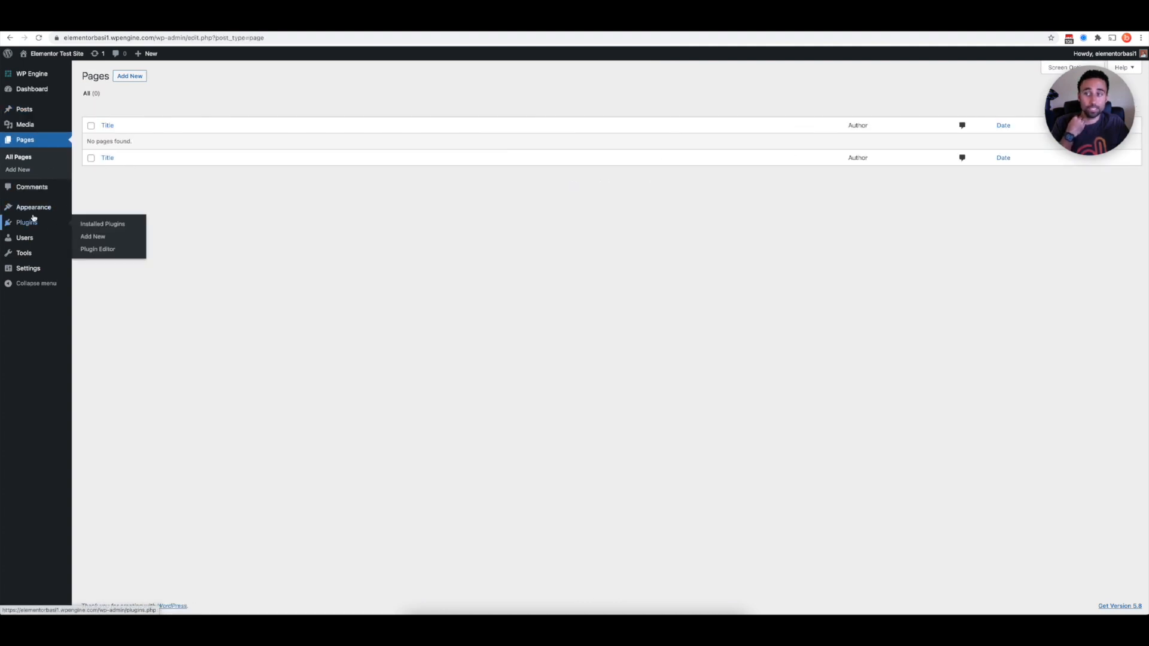
{"action": "left_click", "coordinate": [91, 208]}
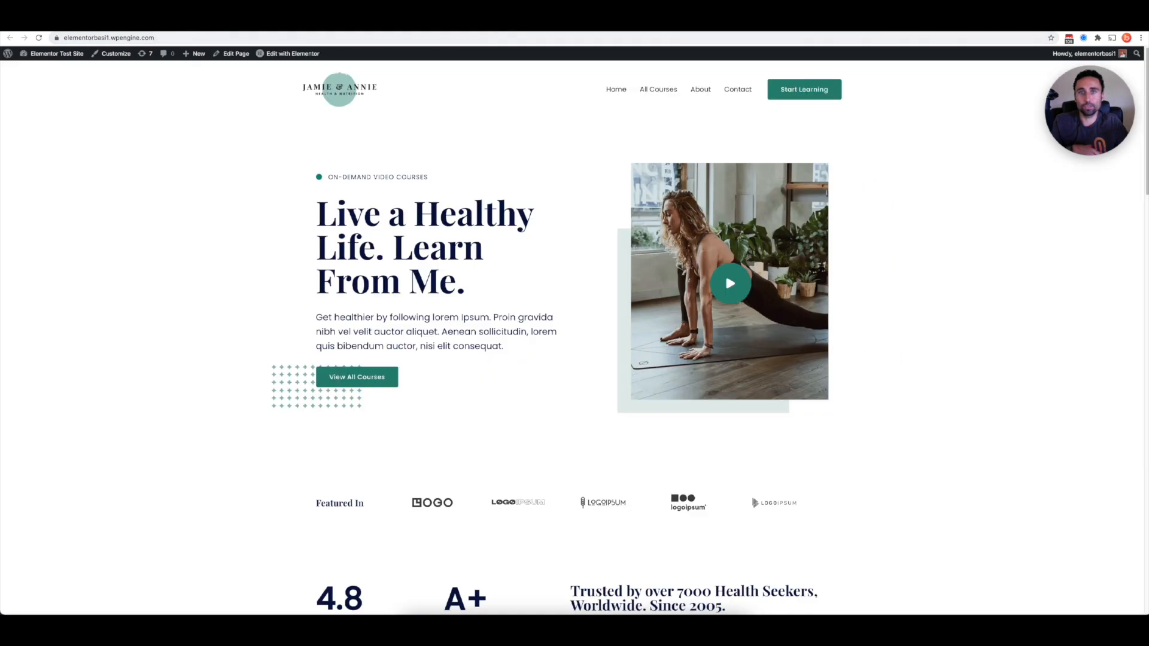
Step: Reload the site's live front page and examine it from header to footer
{"action": "left_click", "coordinate": [38, 38]}
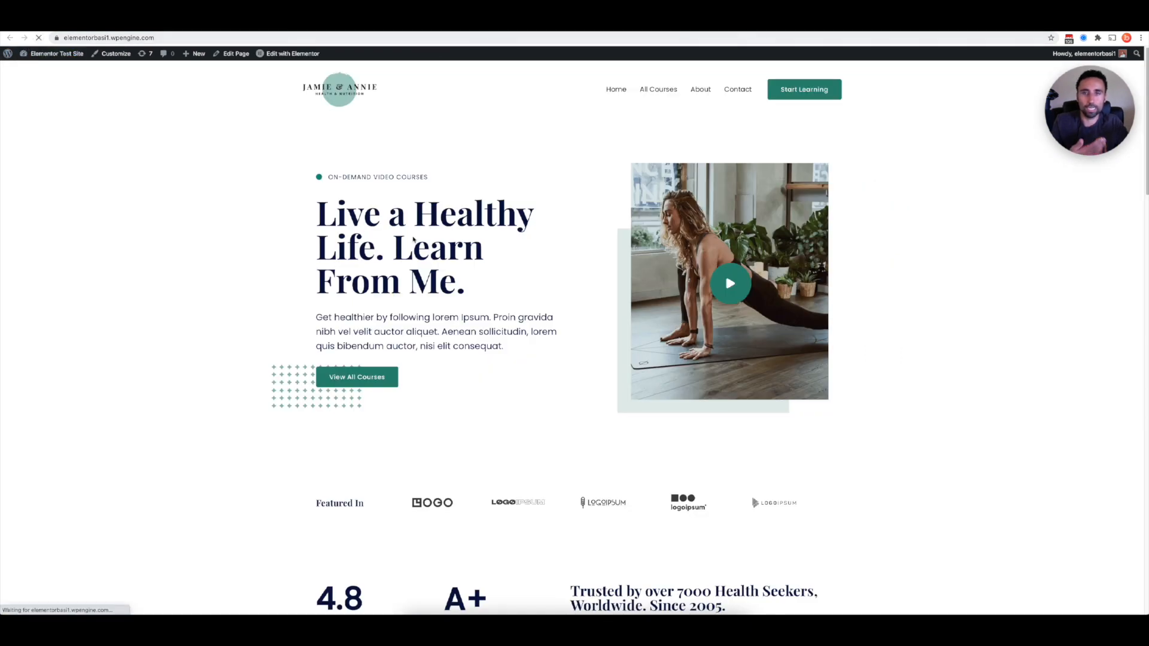
{"action": "scroll", "coordinate": [616, 471], "scroll_direction": "down", "scroll_amount": 3}
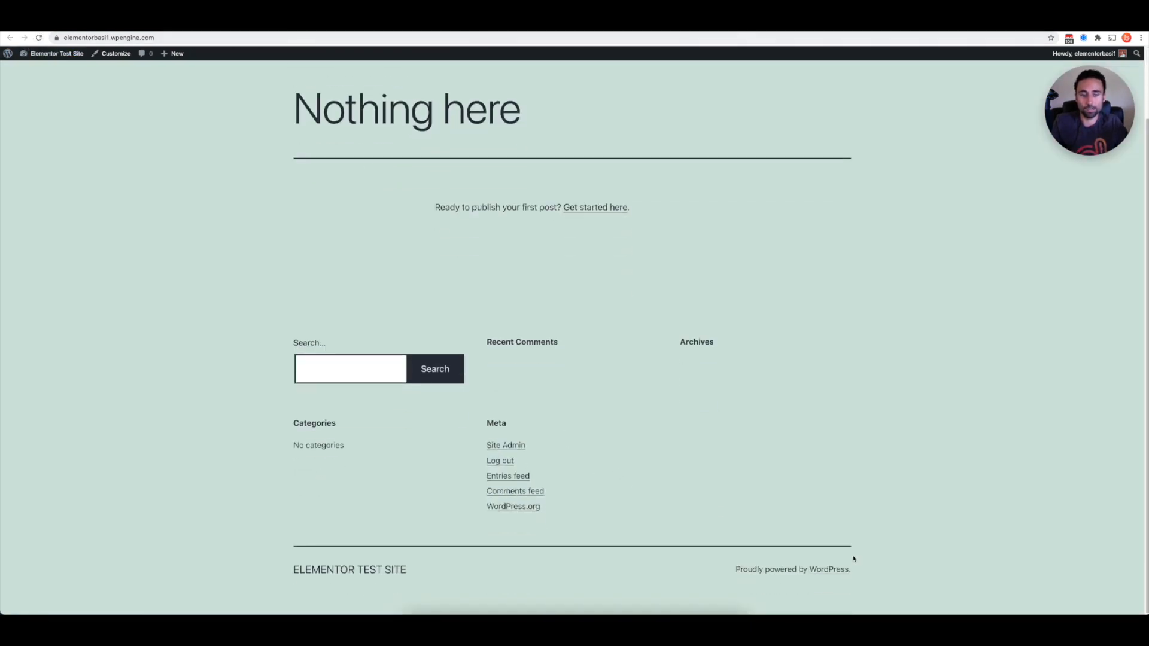
{"action": "scroll", "coordinate": [538, 467], "scroll_direction": "up", "scroll_amount": 3}
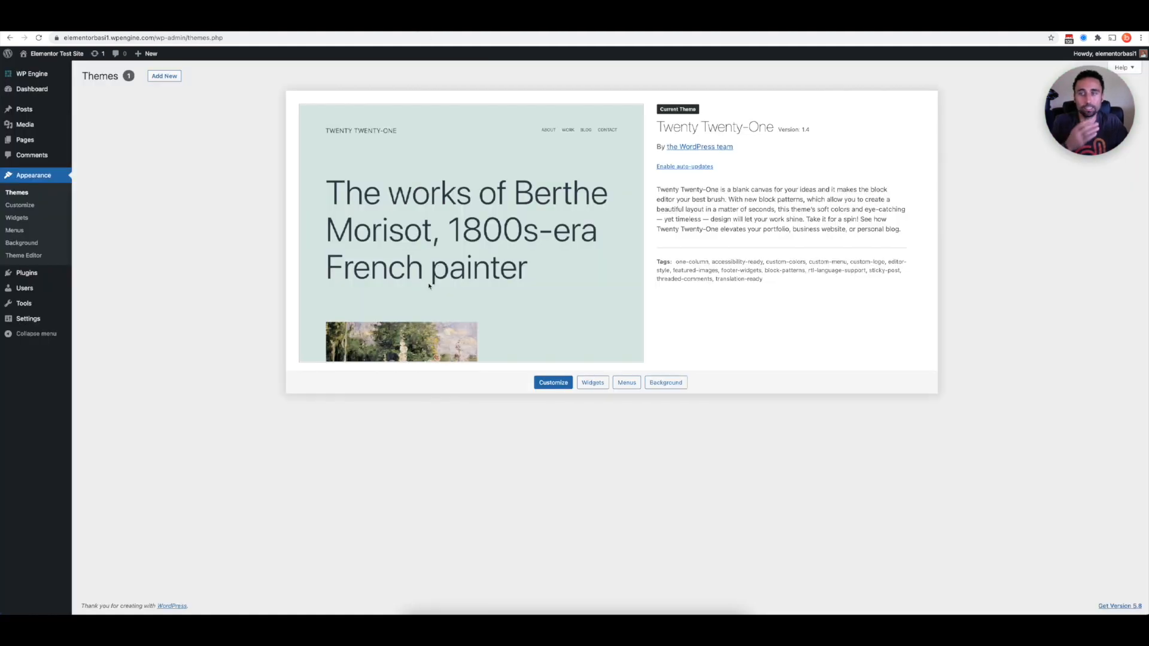
Step: Search the plugin directory for "wp reset", then install and activate WP Reset – Most Advanced WordPress Reset Tool
{"action": "left_click", "coordinate": [86, 275]}
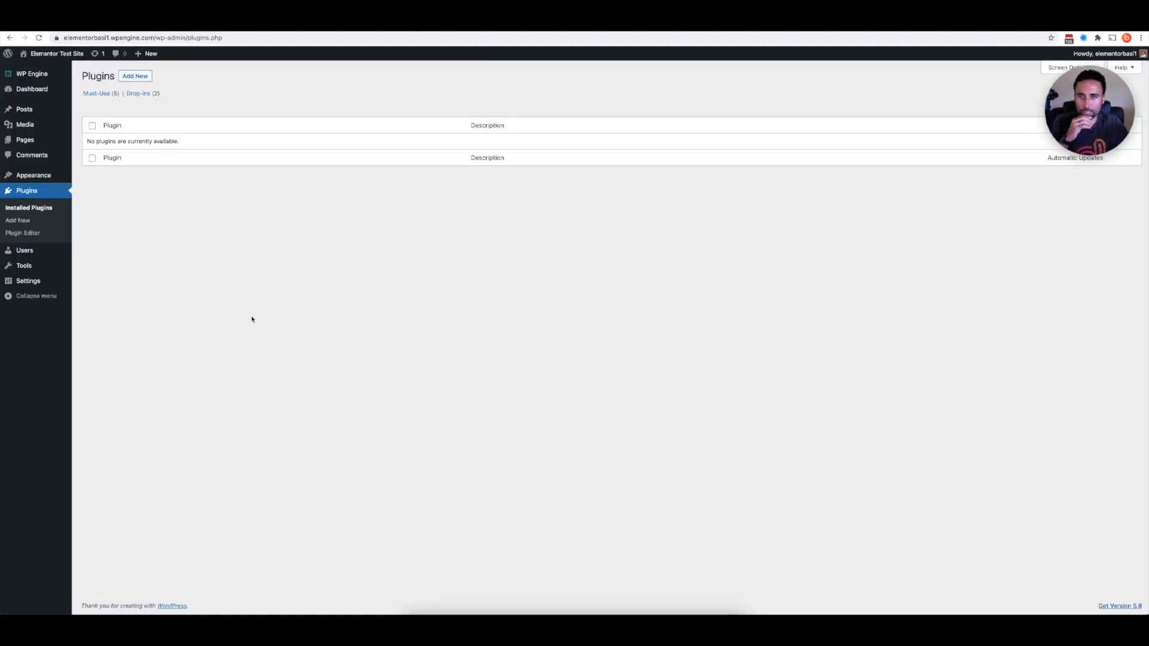
{"action": "left_click", "coordinate": [134, 76]}
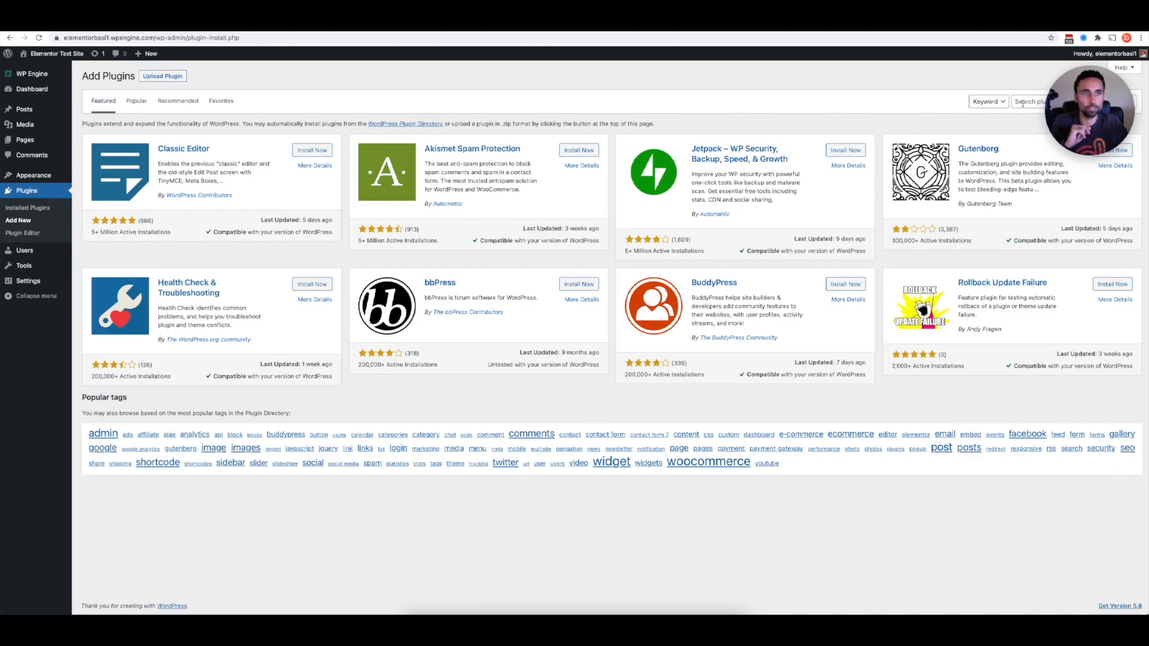
{"action": "left_click", "coordinate": [1024, 102]}
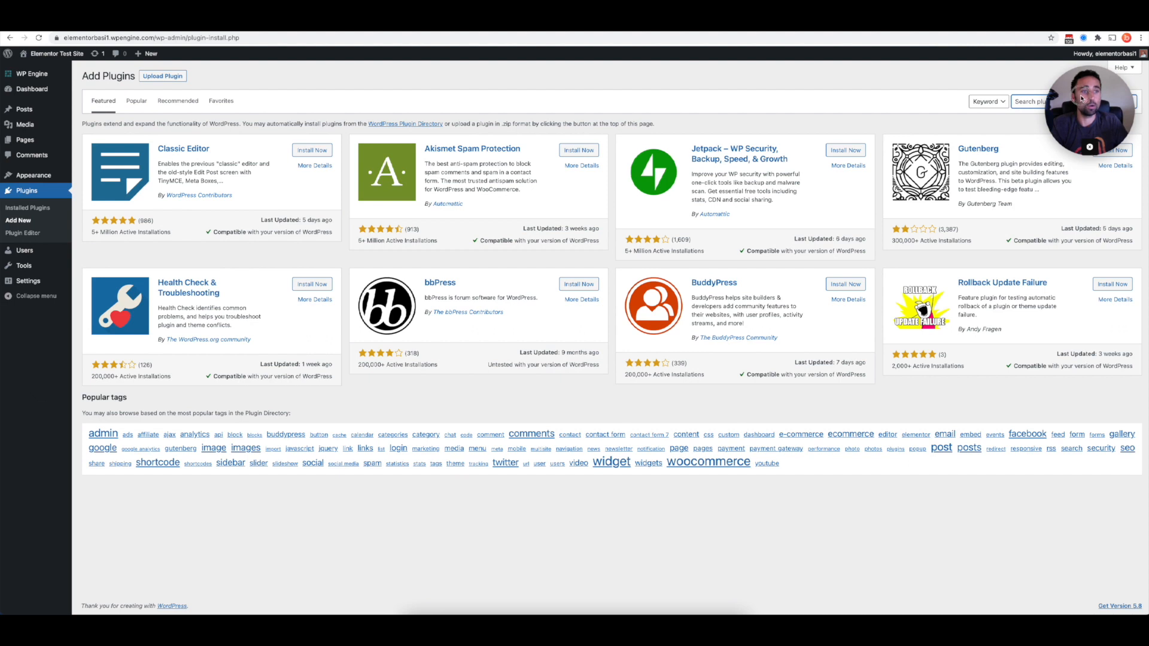
{"action": "type", "text": "wp reset"}
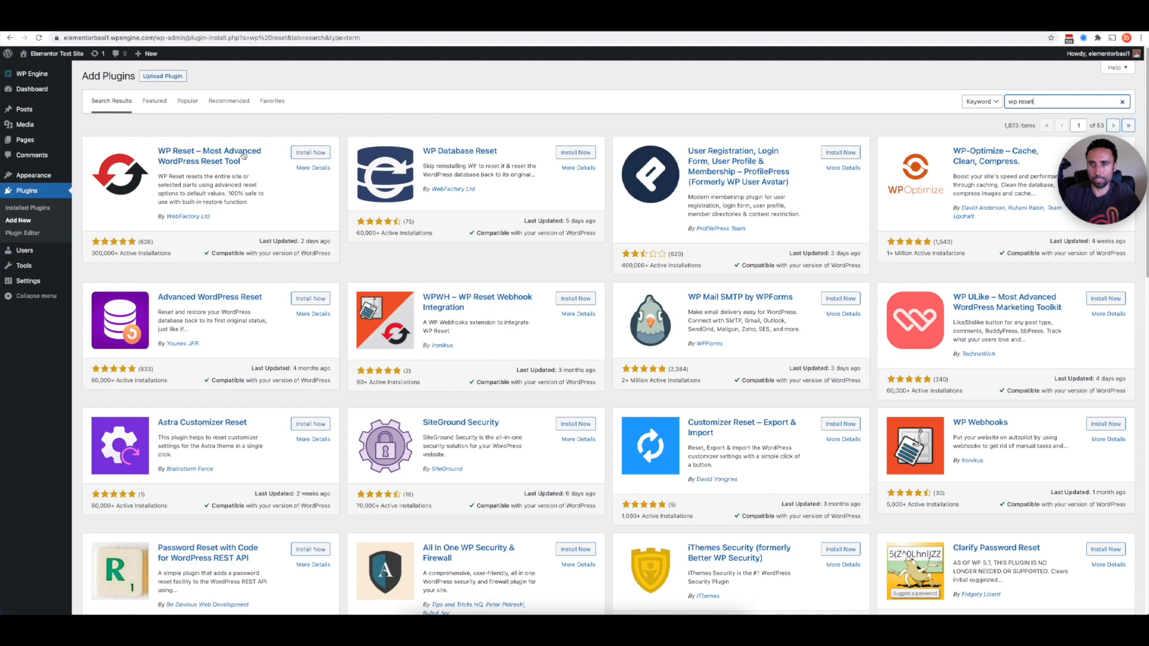
{"action": "left_click", "coordinate": [311, 153]}
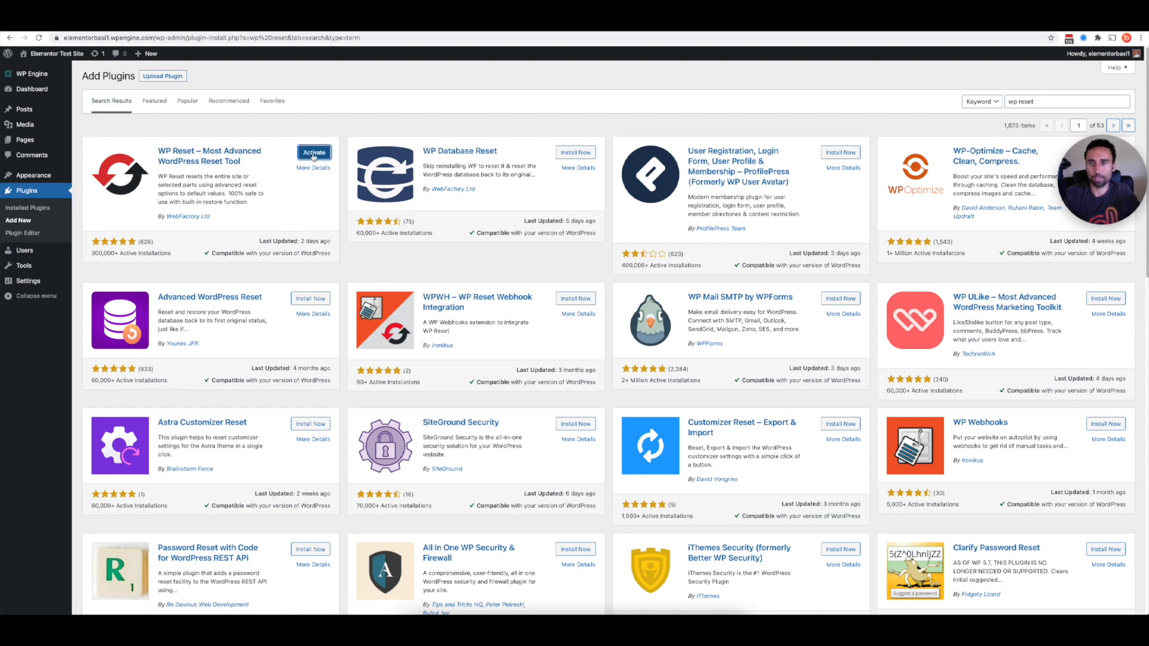
{"action": "left_click", "coordinate": [314, 153]}
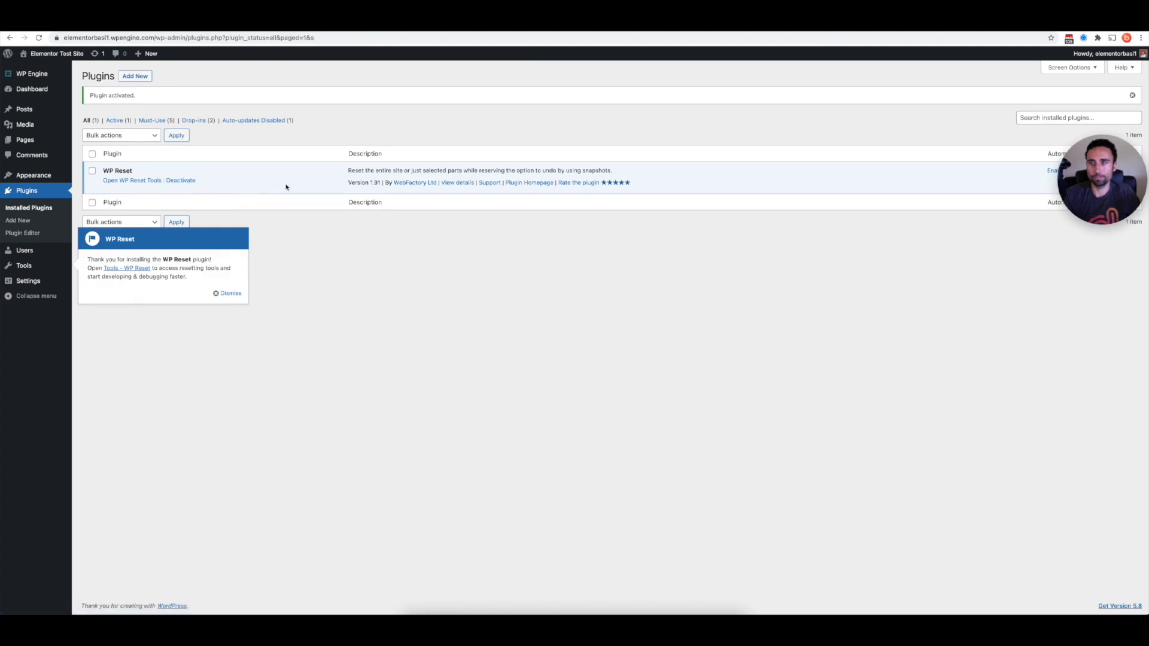
Step: Dismiss the WP Reset welcome pop-up and open the plugin's reset tools page
{"action": "left_click", "coordinate": [230, 294]}
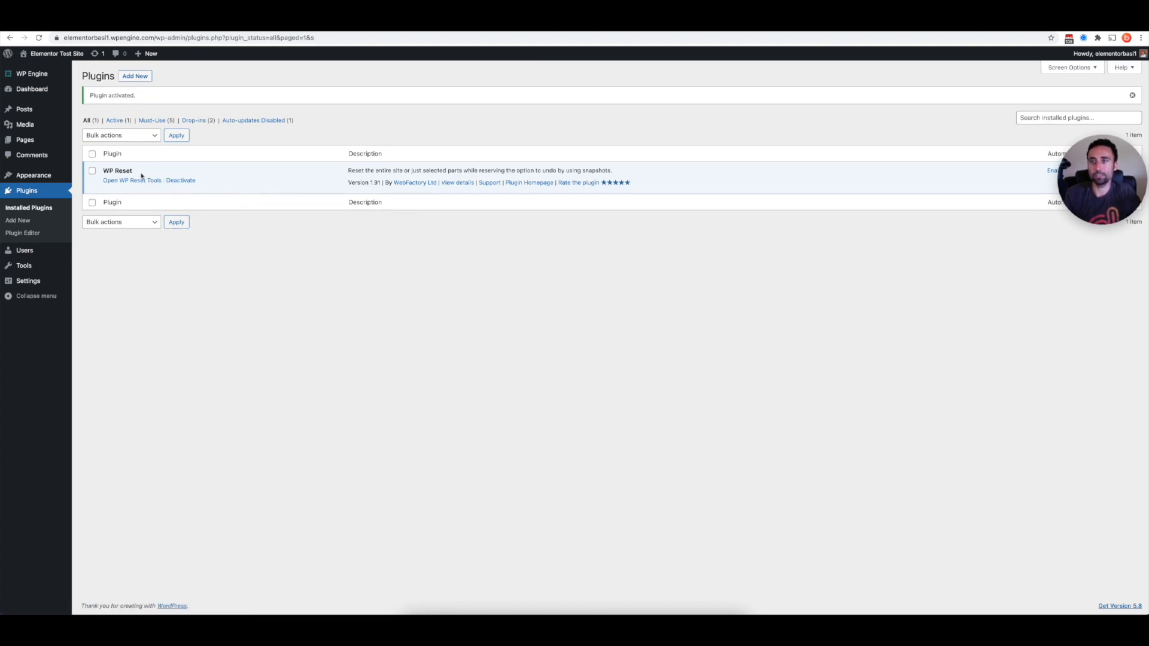
{"action": "mouse_move", "coordinate": [24, 267]}
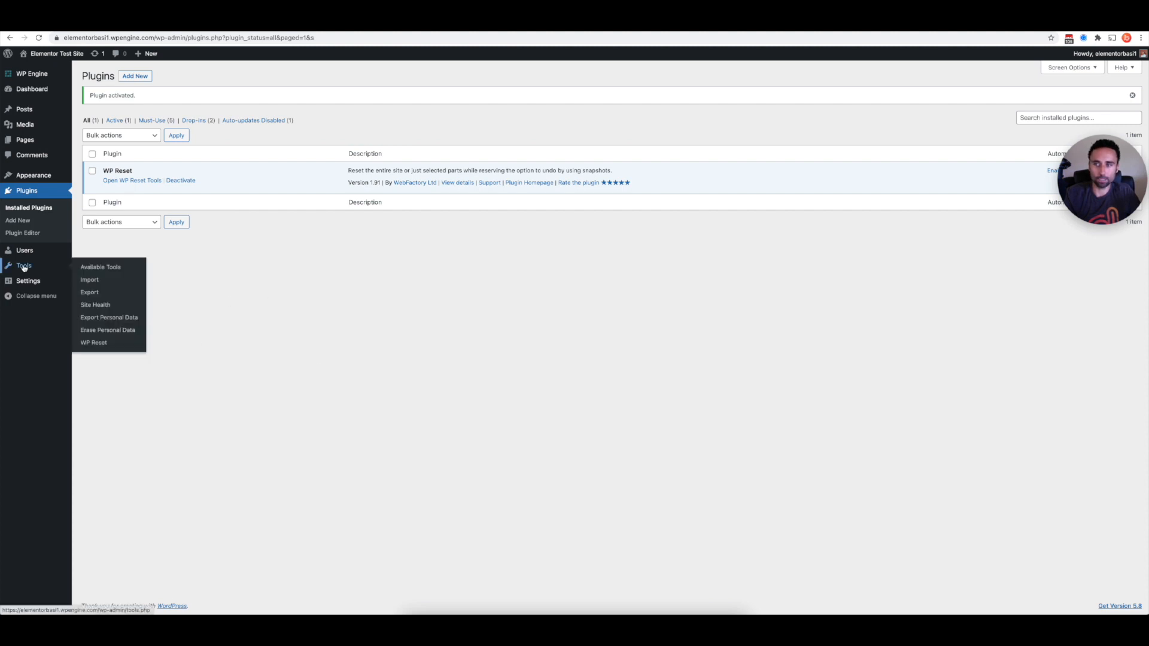
{"action": "left_click", "coordinate": [93, 342]}
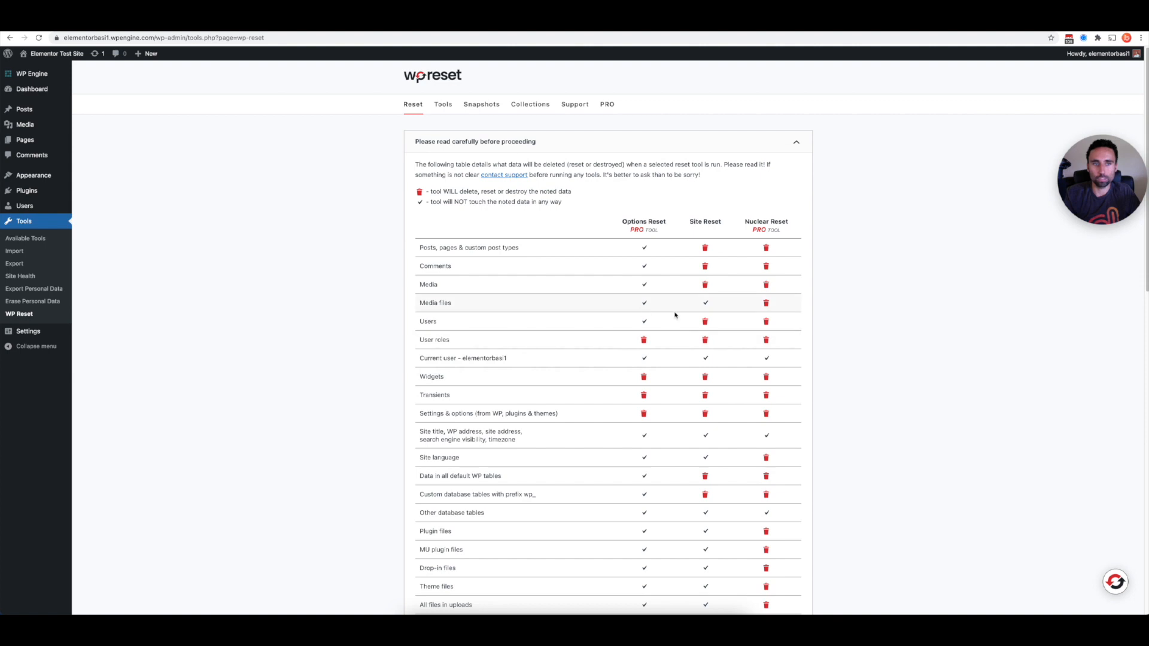
Step: Read the table and notes on what data Options Reset, Site Reset and Nuclear Reset each delete or keep
{"action": "scroll", "coordinate": [589, 380], "scroll_direction": "down", "scroll_amount": 5}
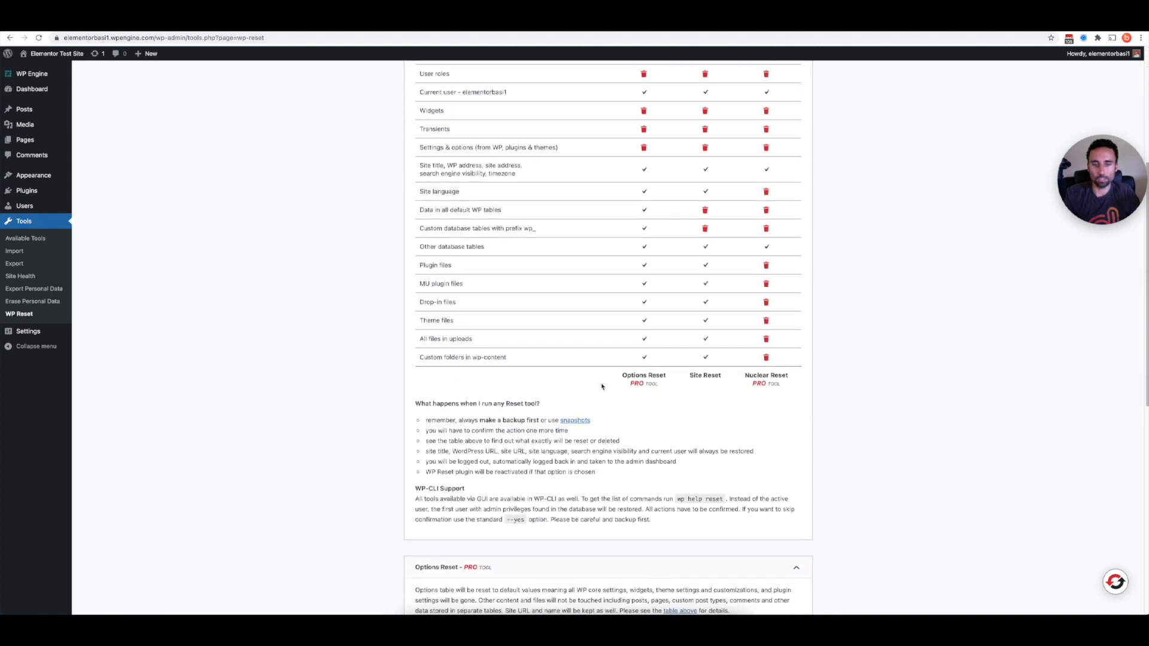
{"action": "scroll", "coordinate": [567, 427], "scroll_direction": "down", "scroll_amount": 2}
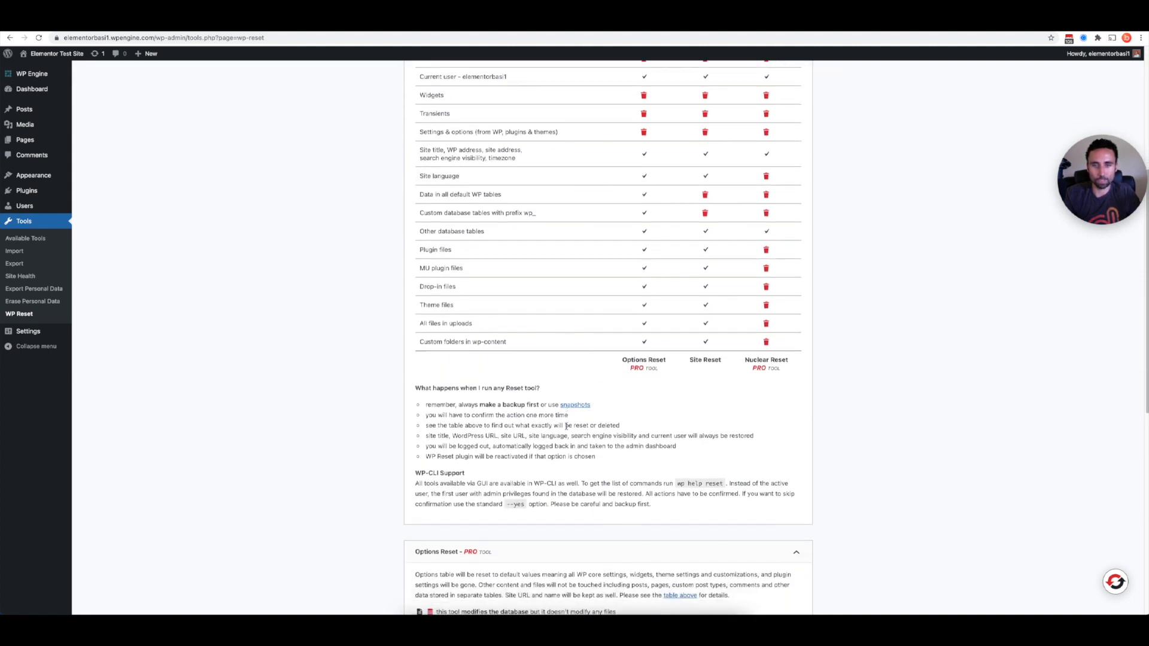
{"action": "scroll", "coordinate": [566, 427], "scroll_direction": "down", "scroll_amount": 2}
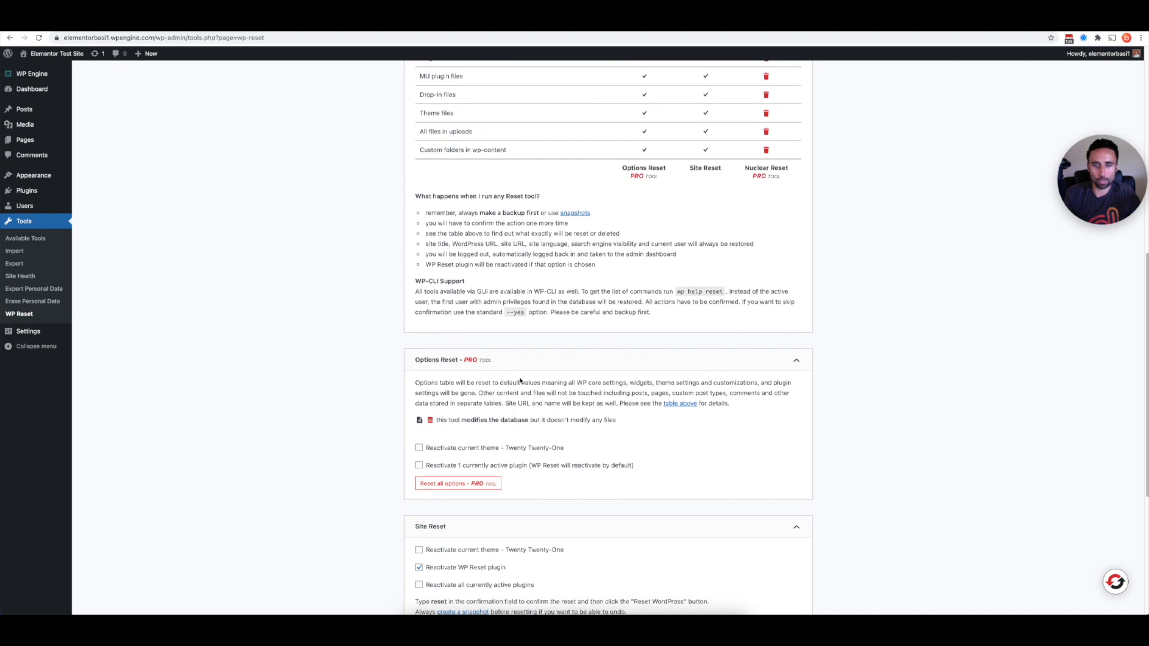
{"action": "scroll", "coordinate": [464, 374], "scroll_direction": "up", "scroll_amount": 8}
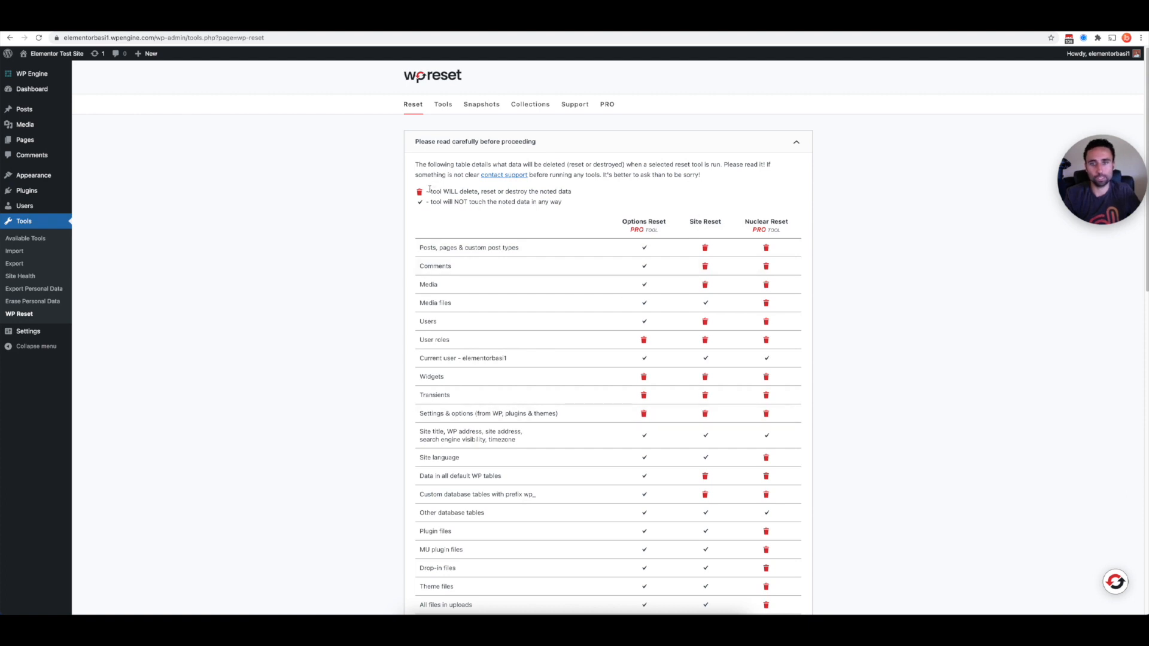
{"action": "left_click_drag", "start_coordinate": [428, 191], "coordinate": [567, 193]}
{"action": "left_click", "coordinate": [560, 199]}
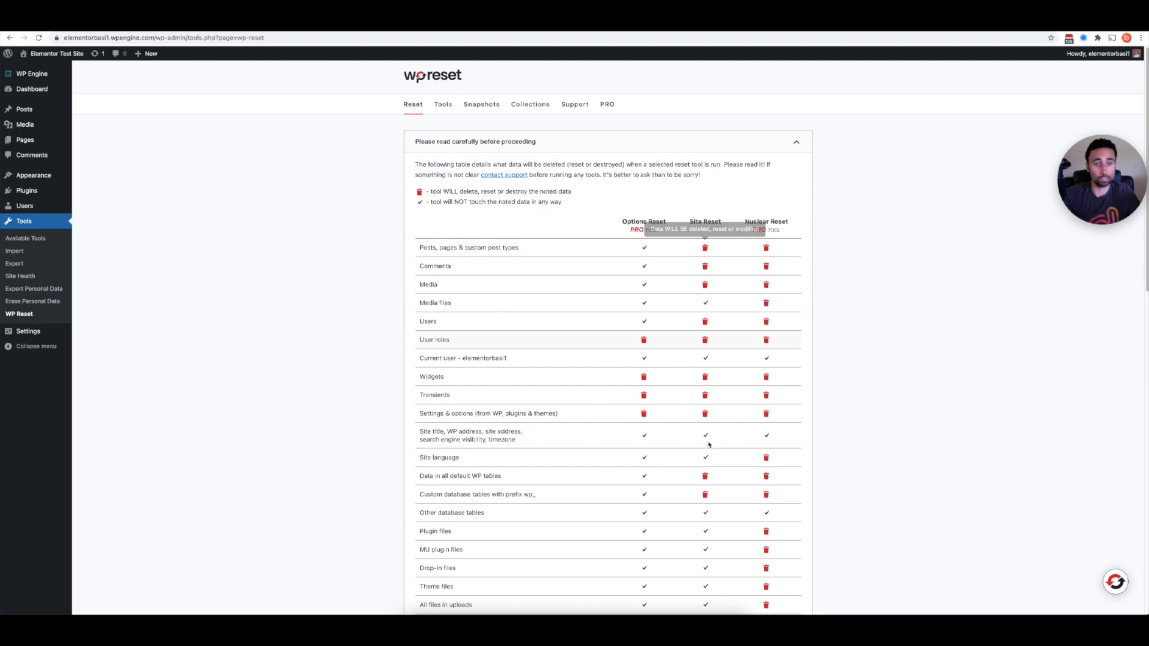
{"action": "scroll", "coordinate": [575, 509], "scroll_direction": "down", "scroll_amount": 6}
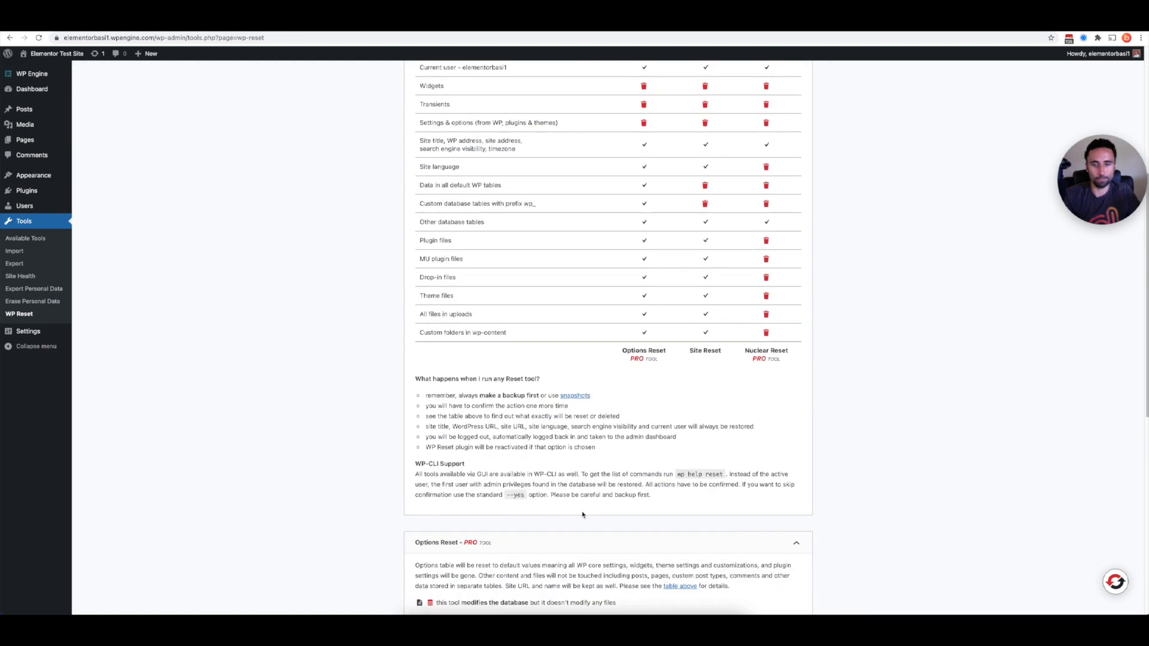
Step: Enable reactivation of the Twenty Twenty-One theme under Options Reset and disable reactivation of the WP Reset plugin under Site Reset
{"action": "scroll", "coordinate": [567, 434], "scroll_direction": "down", "scroll_amount": 3}
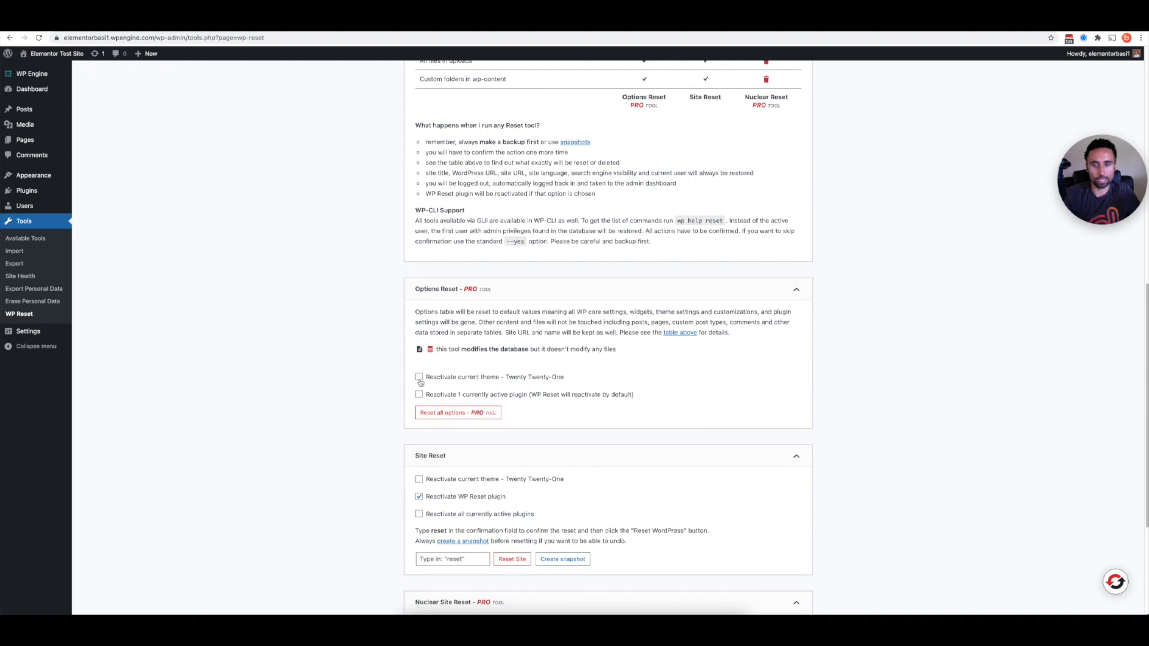
{"action": "left_click", "coordinate": [419, 378]}
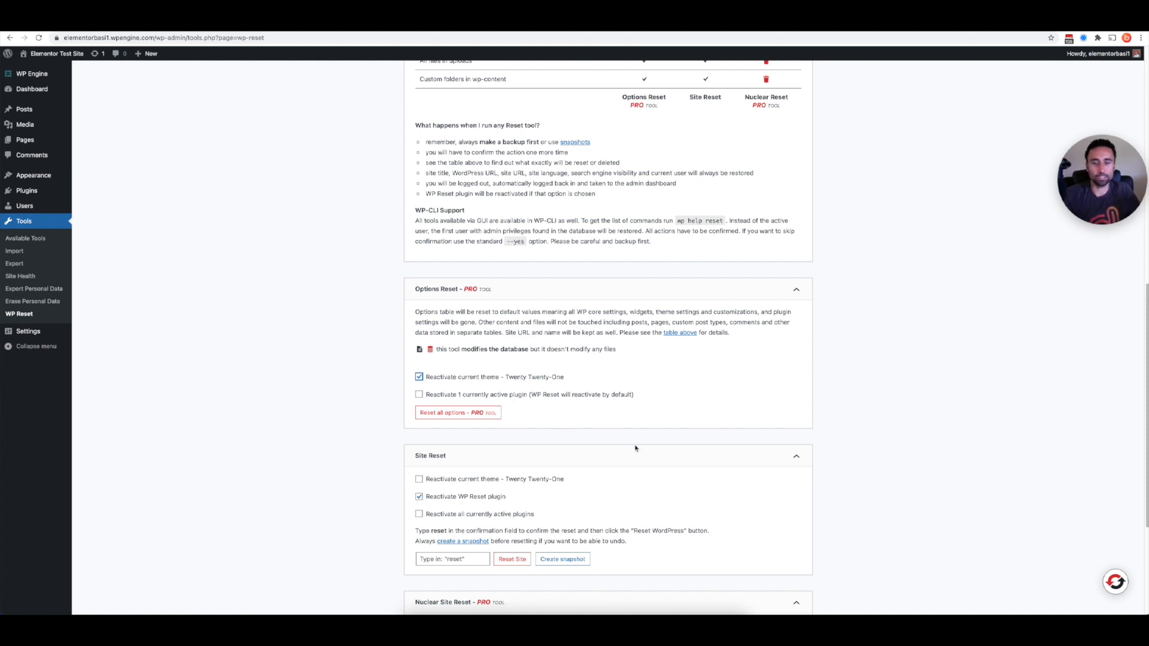
{"action": "left_click", "coordinate": [419, 497]}
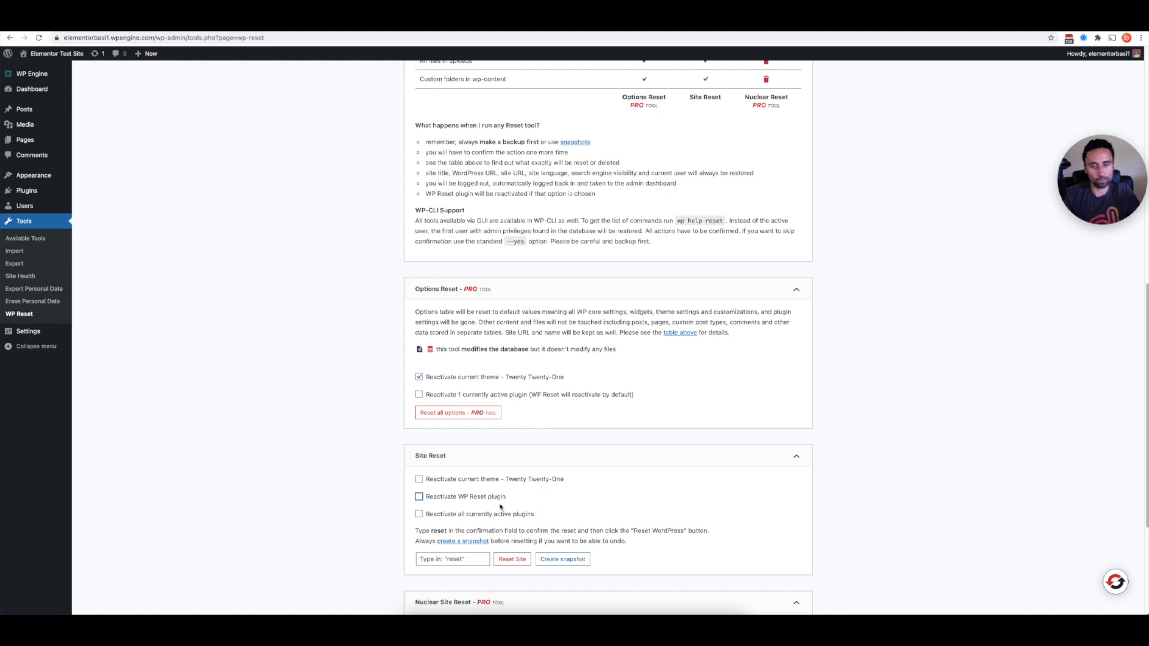
Step: Run the Site Reset with the confirmation word "reset" and confirm resetting WordPress
{"action": "scroll", "coordinate": [555, 516], "scroll_direction": "down", "scroll_amount": 2}
{"action": "scroll", "coordinate": [645, 526], "scroll_direction": "down", "scroll_amount": 1}
{"action": "left_click", "coordinate": [458, 479]}
{"action": "type", "text": "reset"}
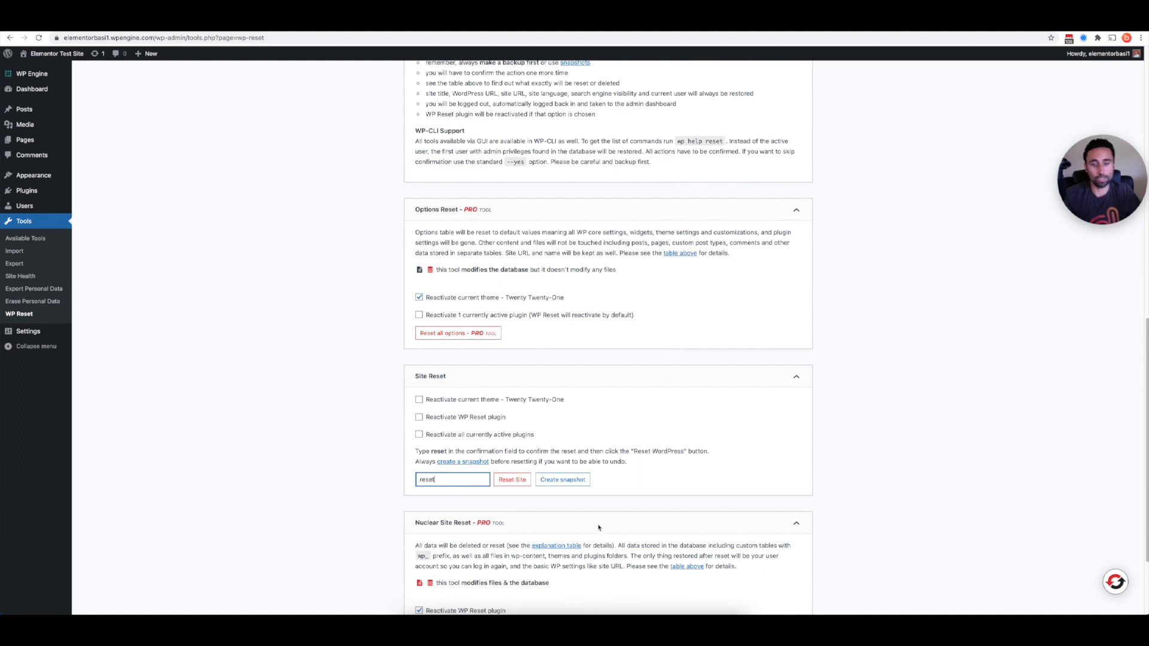
{"action": "scroll", "coordinate": [537, 523], "scroll_direction": "down", "scroll_amount": 3}
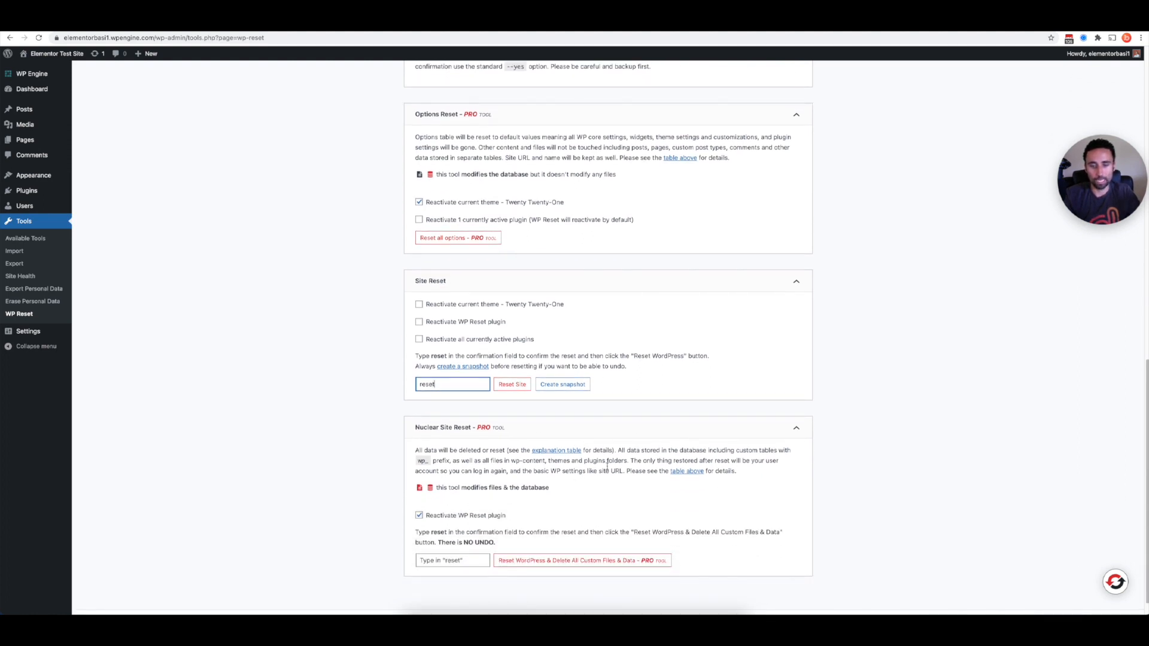
{"action": "left_click", "coordinate": [511, 388]}
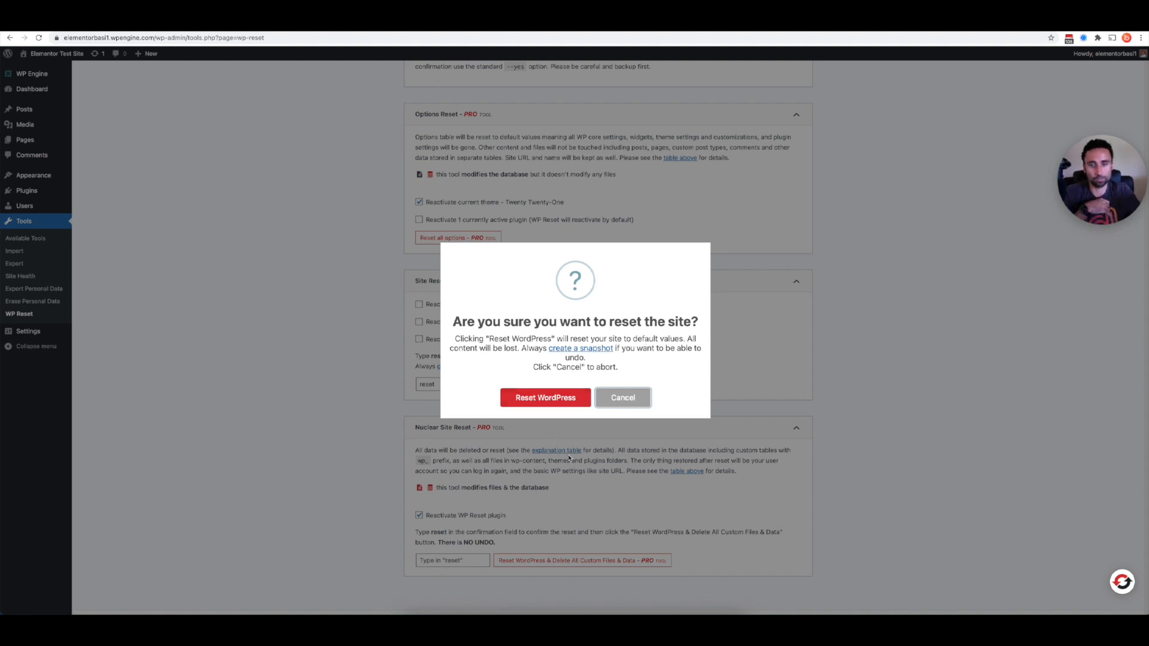
{"action": "left_click", "coordinate": [545, 400]}
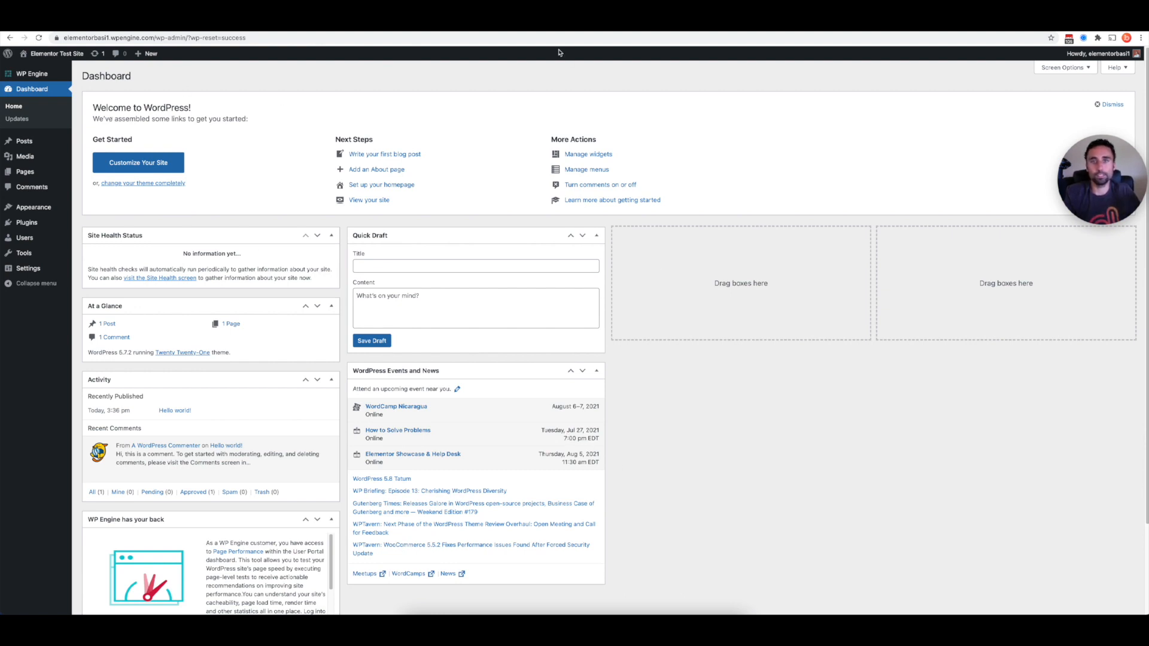
Step: Reload the site's live front page to examine it after the reset
{"action": "left_click", "coordinate": [538, 29]}
{"action": "left_click", "coordinate": [38, 38]}
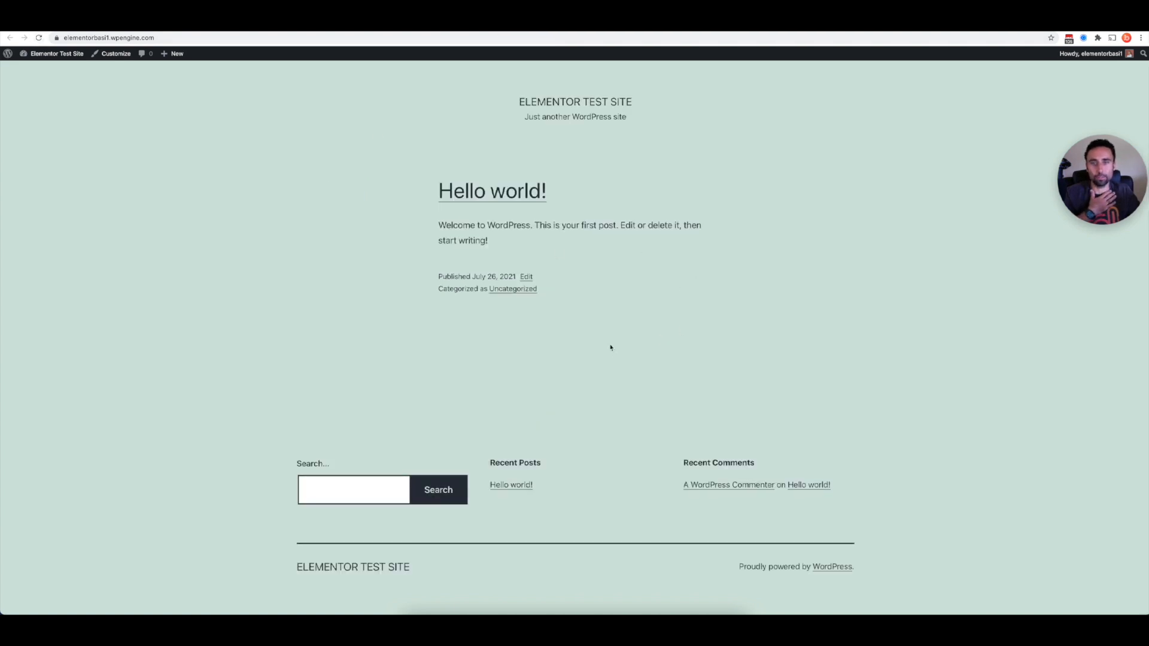
Step: Return to the WordPress admin and check the lists of all posts and all pages
{"action": "left_click", "coordinate": [419, 28]}
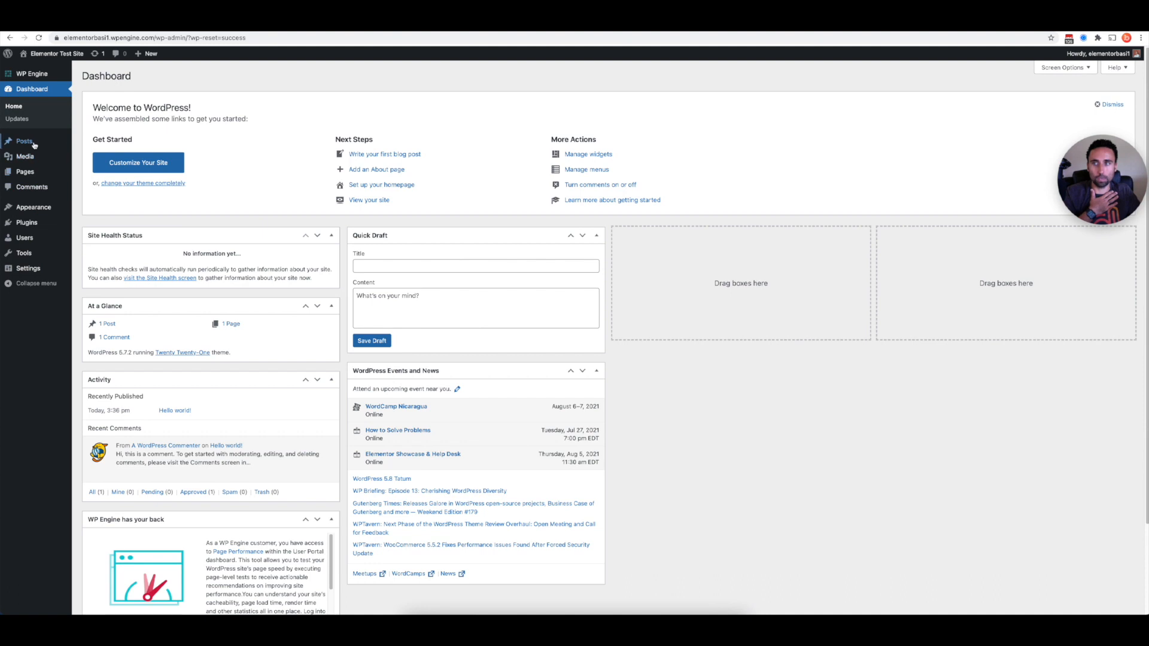
{"action": "mouse_move", "coordinate": [33, 143]}
{"action": "left_click", "coordinate": [86, 144]}
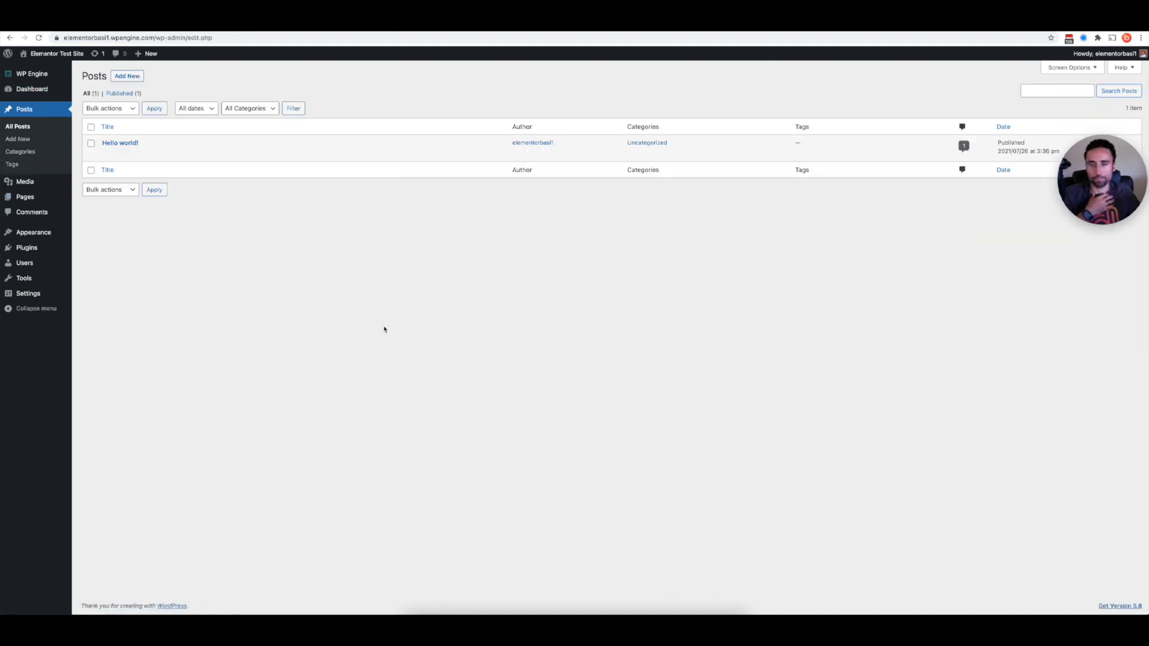
{"action": "mouse_move", "coordinate": [26, 198]}
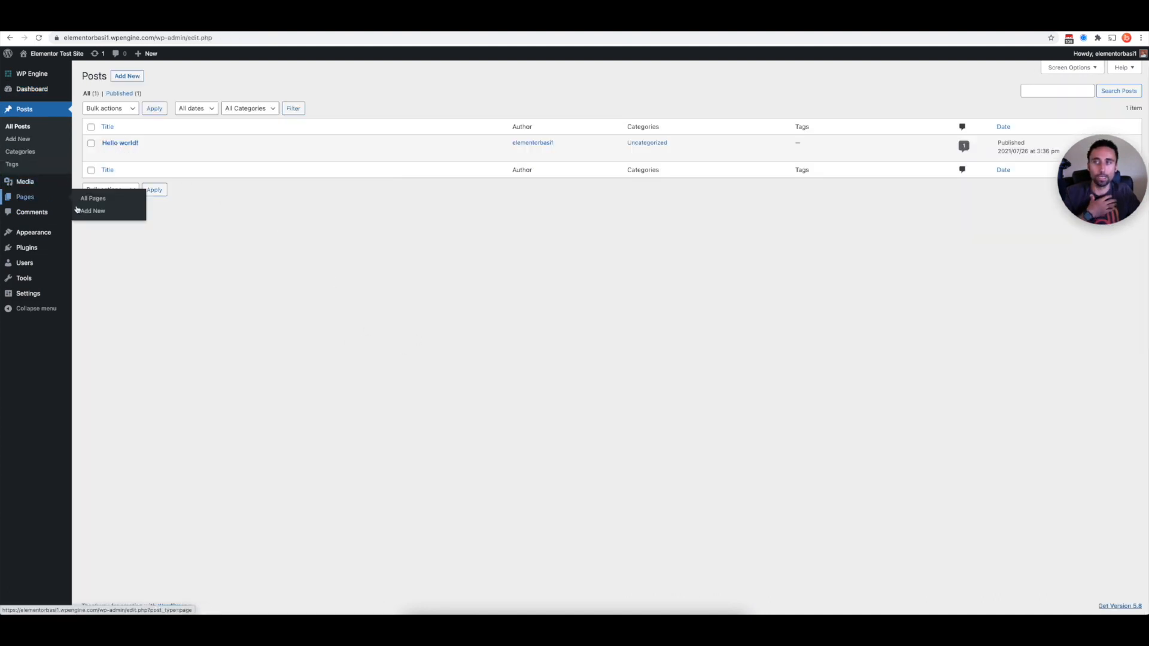
{"action": "left_click", "coordinate": [94, 203]}
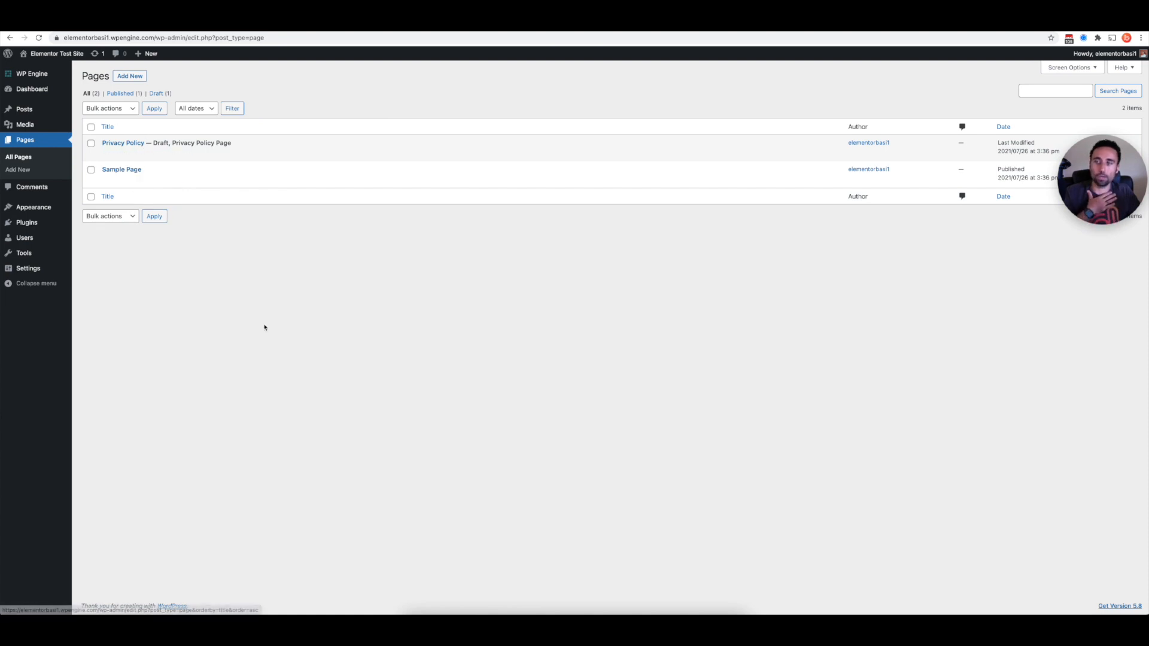
Step: Delete the inactive WP Reset plugin from the installed plugins and go back to the dashboard home
{"action": "mouse_move", "coordinate": [24, 222]}
{"action": "left_click", "coordinate": [99, 228]}
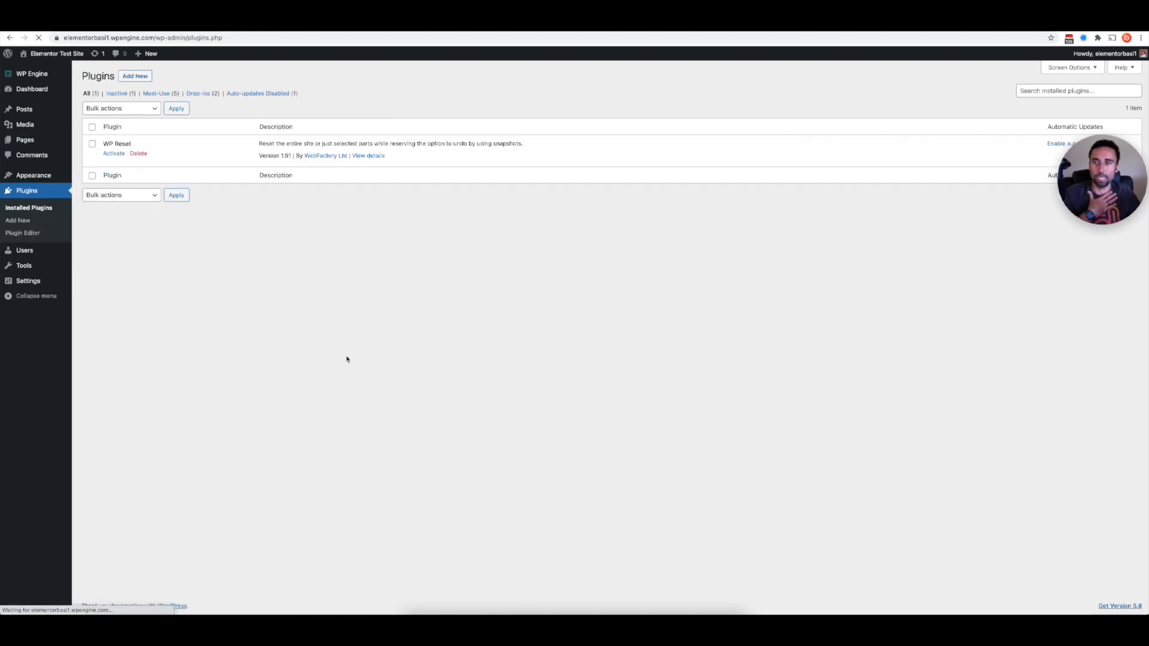
{"action": "left_click", "coordinate": [141, 156]}
{"action": "left_click", "coordinate": [652, 88]}
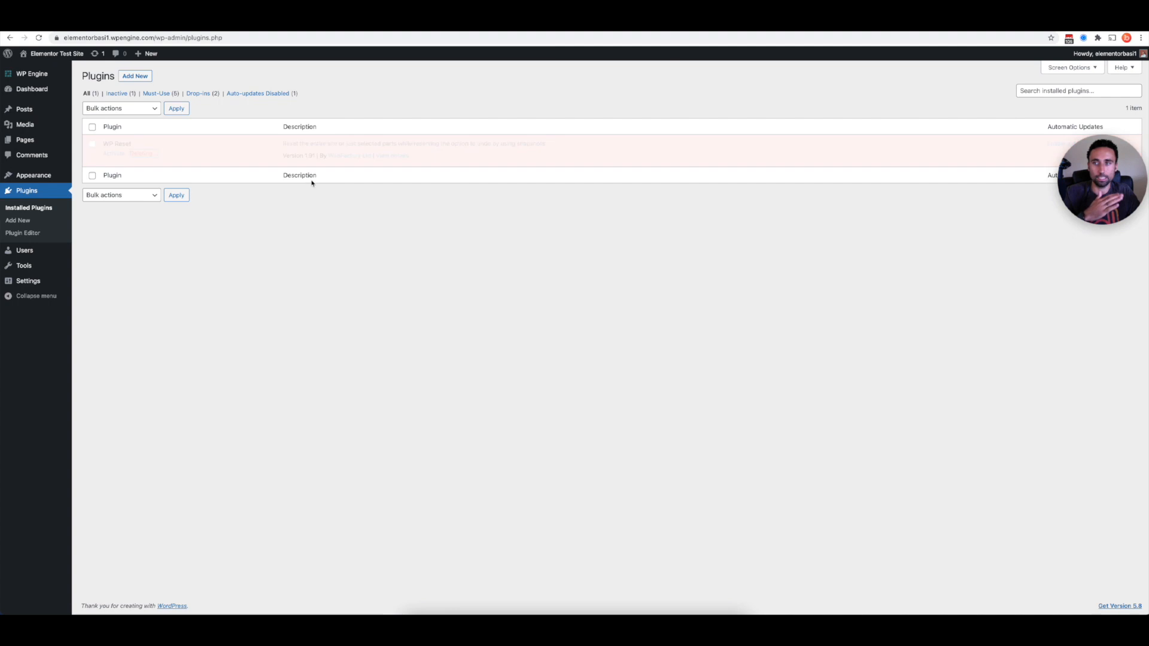
{"action": "left_click", "coordinate": [55, 95]}
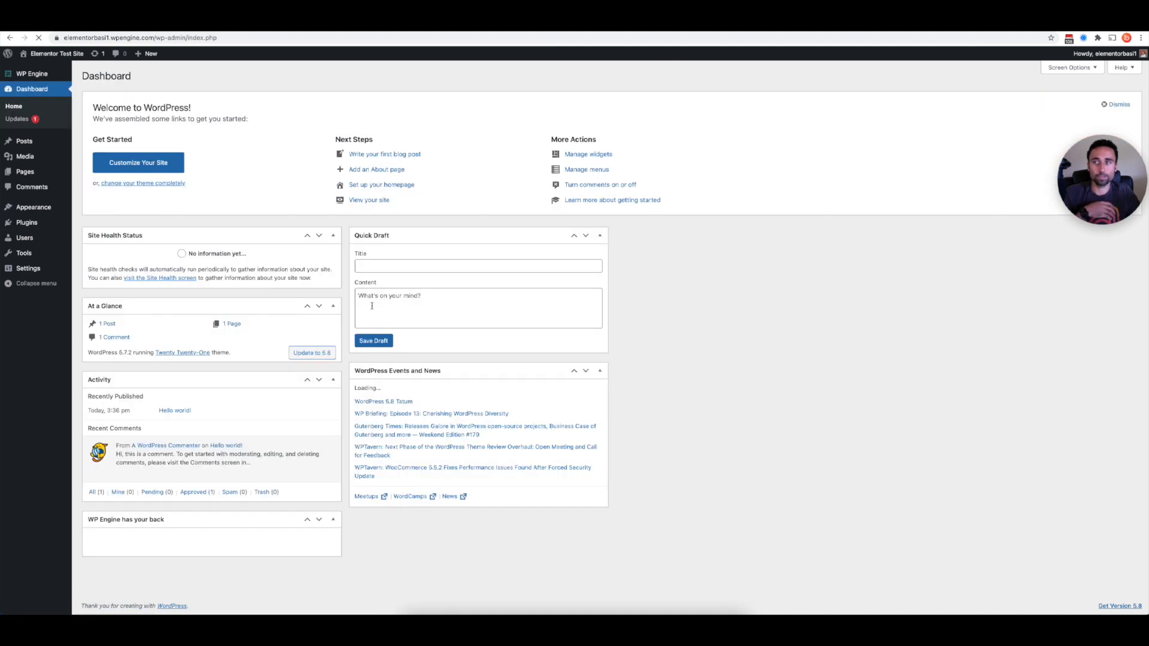